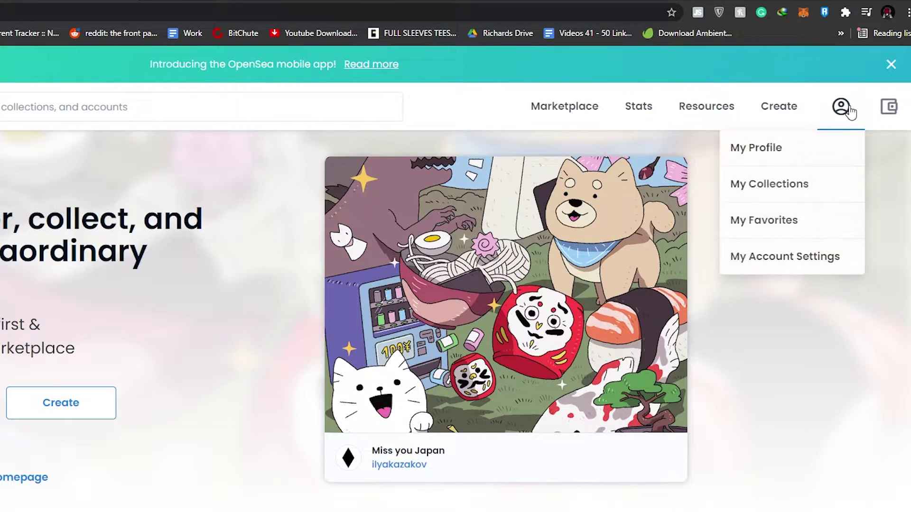
Sign in to OpenSea with the MetaMask wallet, granting the site access to Account 1.
left_click(846, 113)
left_click(298, 347)
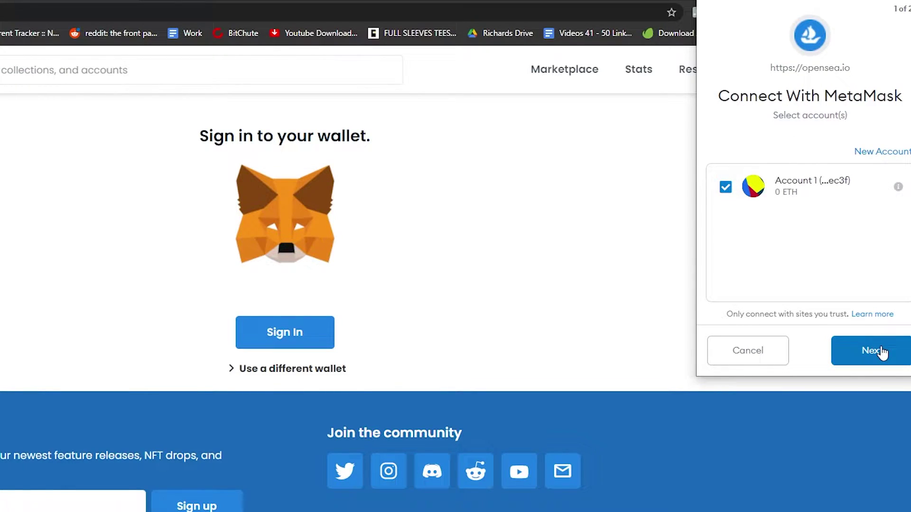
left_click(875, 358)
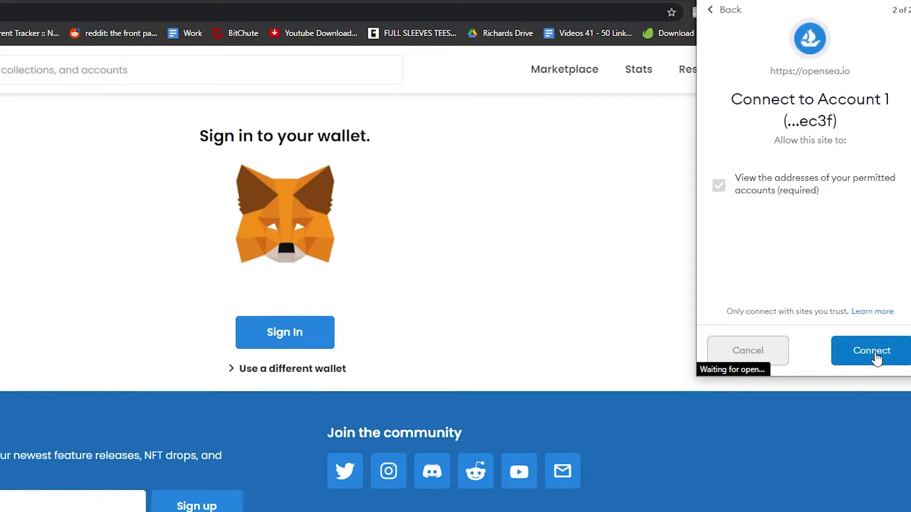
left_click(862, 358)
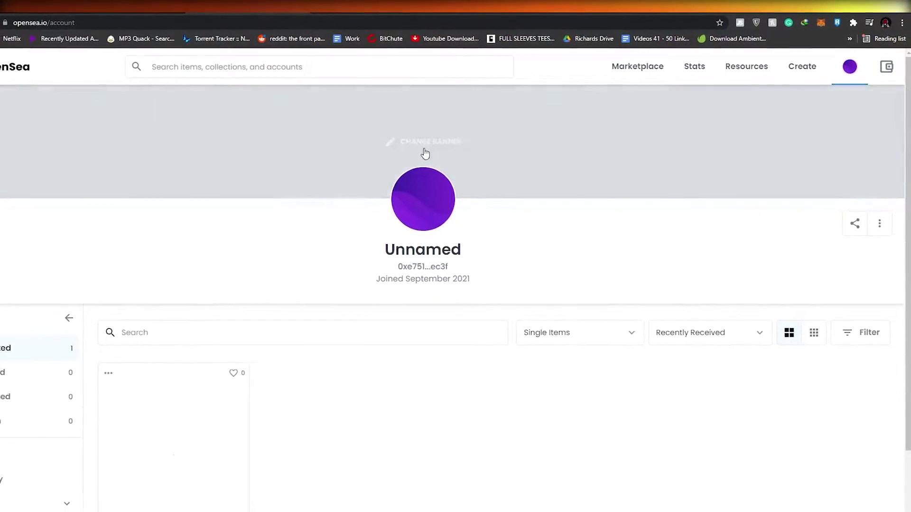
Return to the OpenSea homepage and look through the exclusive drops and trending sections.
left_click(59, 67)
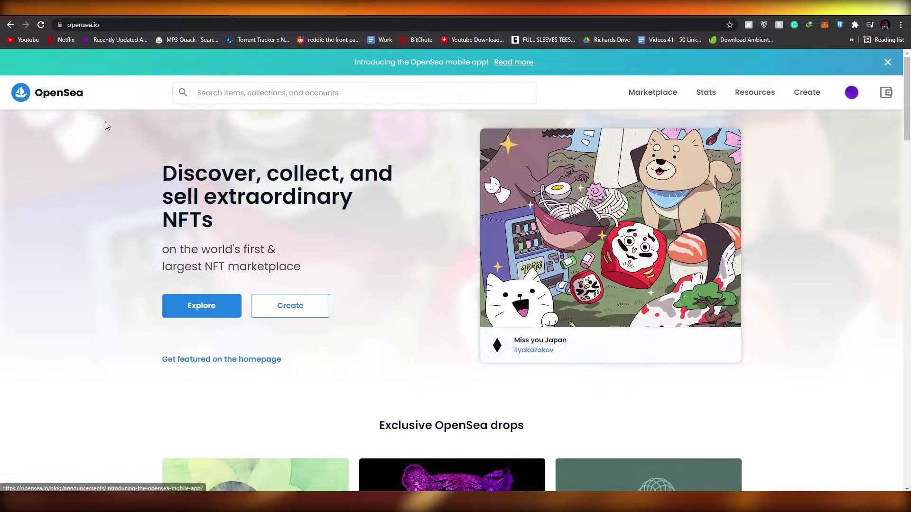
scroll(227, 252, "down", 7)
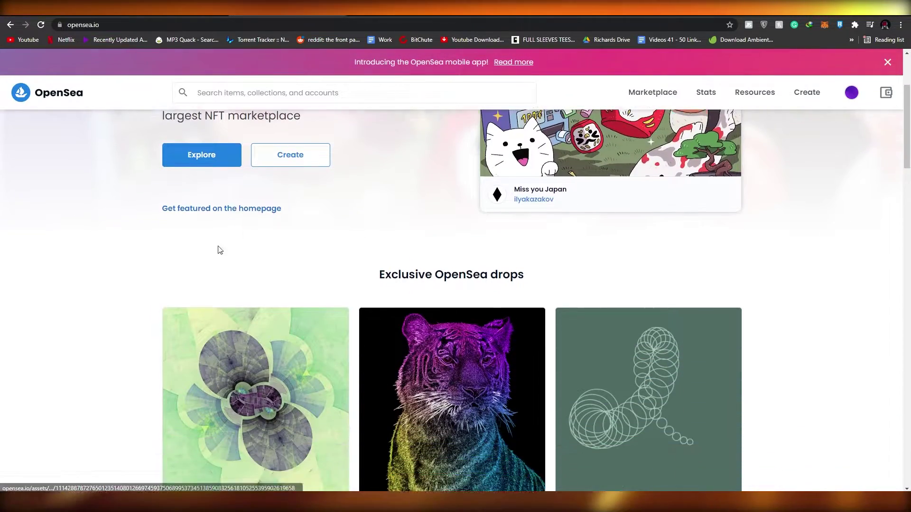
scroll(819, 262, "down", 5)
scroll(506, 275, "up", 9)
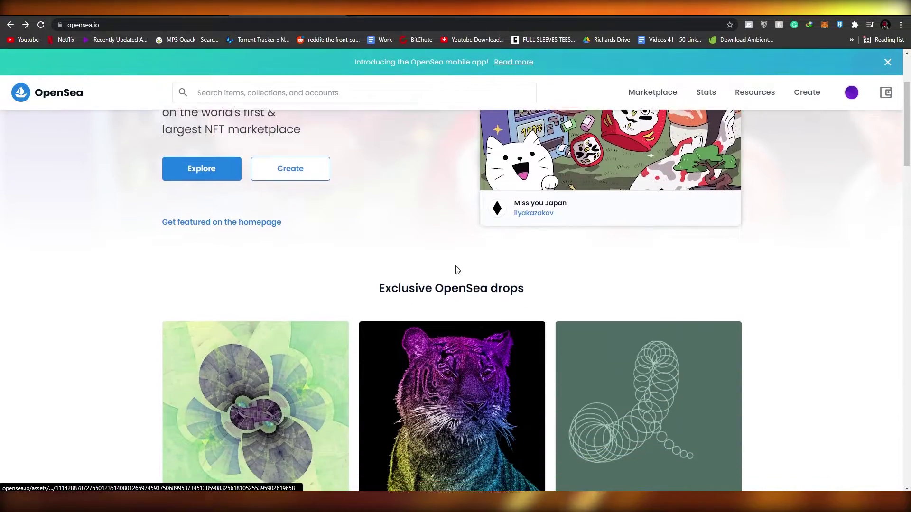
scroll(362, 281, "down", 2)
scroll(359, 279, "down", 5)
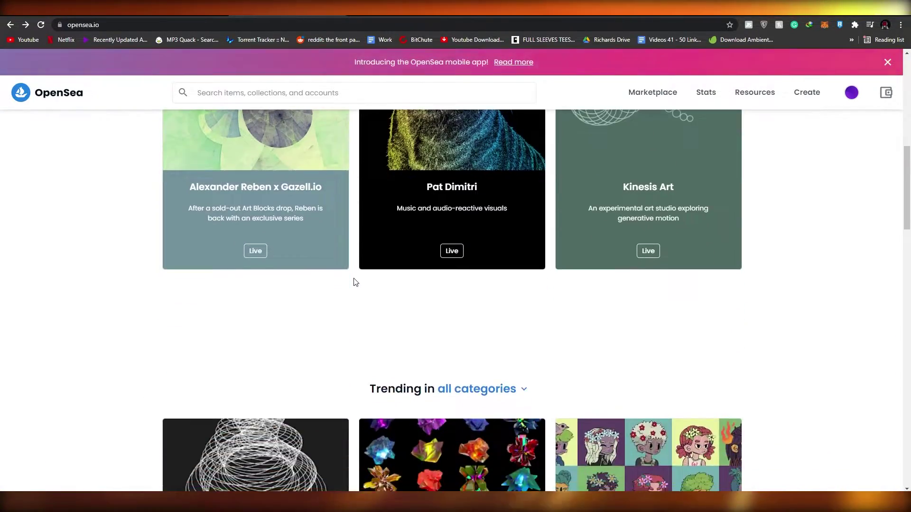
scroll(355, 281, "up", 7)
scroll(356, 282, "up", 3)
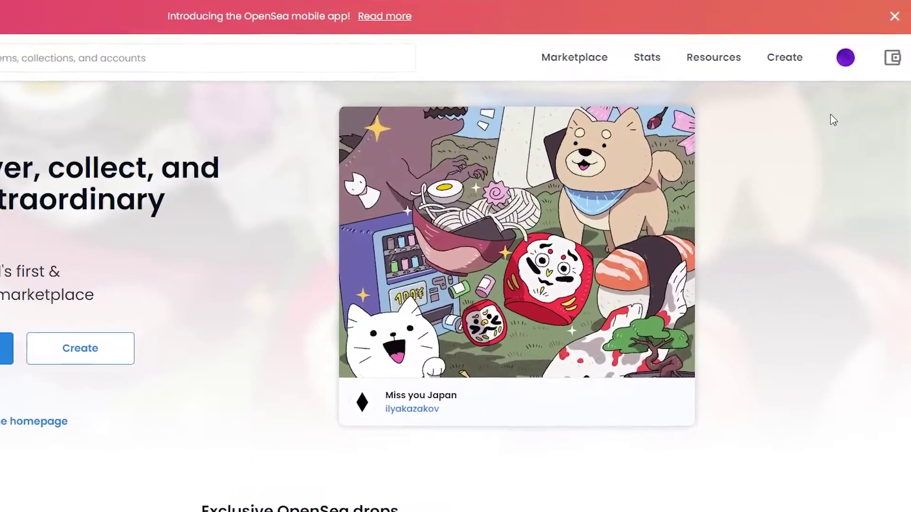
Open the account's My Collections page and start creating a new collection.
mouse_move(834, 61)
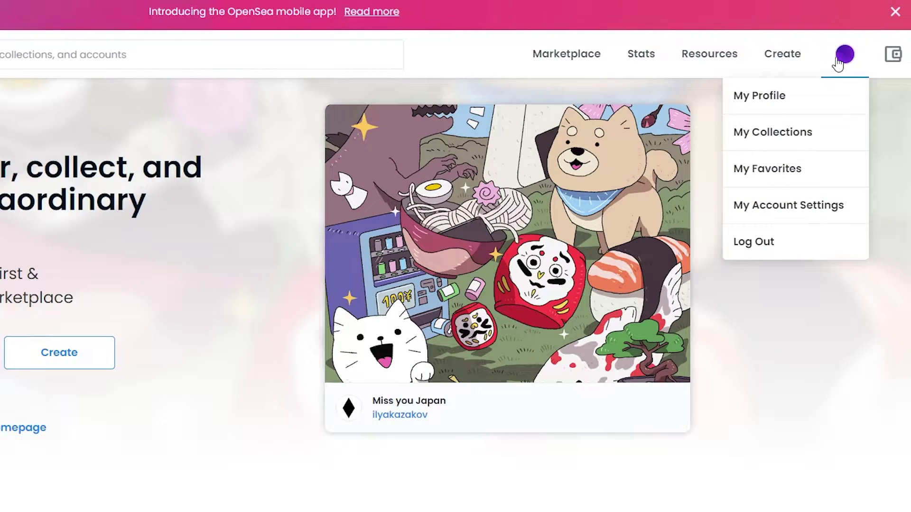
left_click(811, 134)
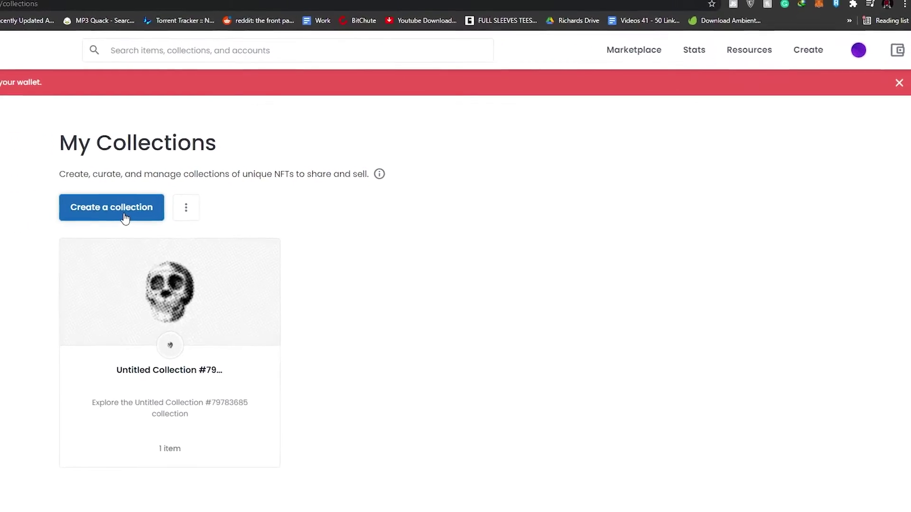
left_click(125, 217)
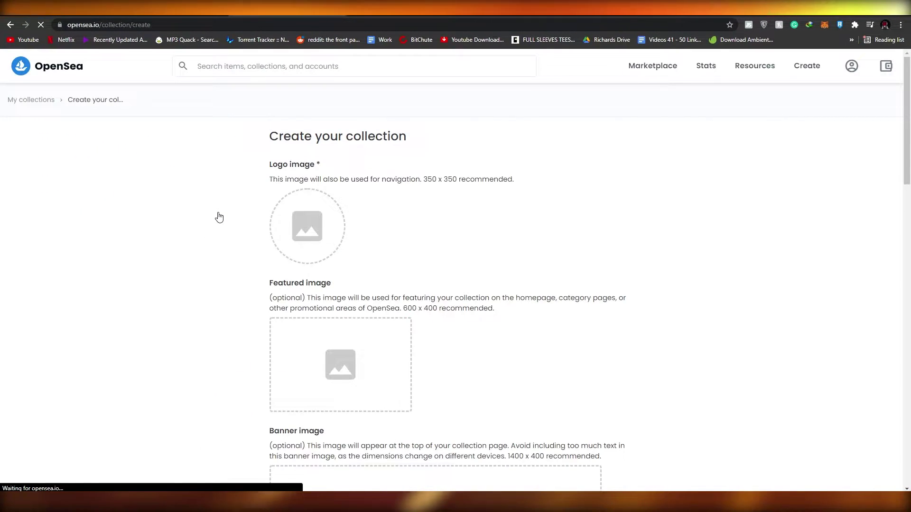
Upload image-from-rawpixel-id-561117-jpeg as the collection's logo image.
scroll(219, 216, "down", 1)
scroll(218, 213, "down", 1)
scroll(217, 214, "up", 2)
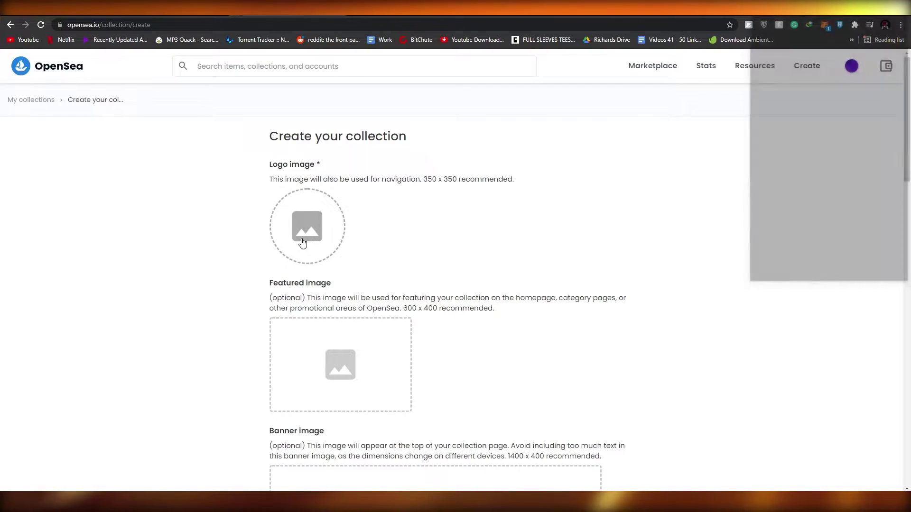
left_click(307, 226)
left_click(110, 75)
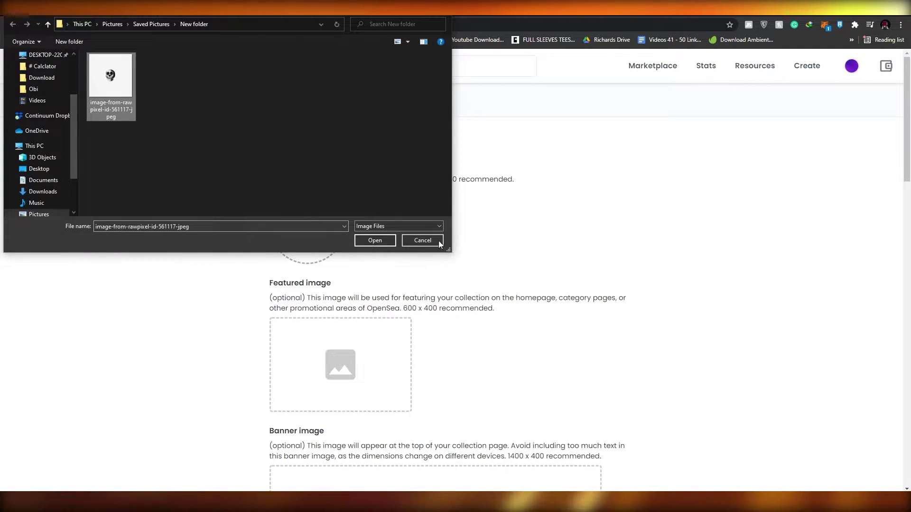
left_click(394, 240)
Upload image-from-rawpixel-id-561117-jpeg-copy from the Saved Pictures folder as the collection's featured image.
scroll(345, 330, "down", 2)
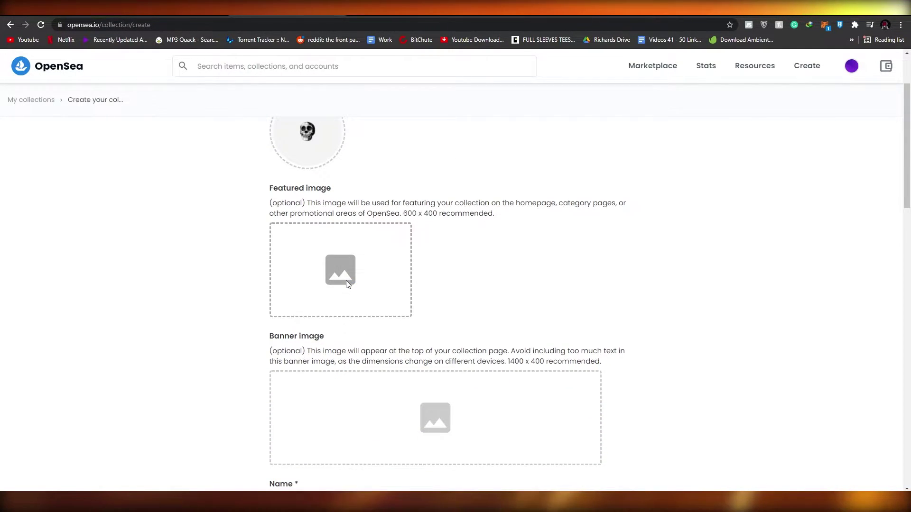
left_click(346, 280)
left_click(151, 23)
left_click(163, 75)
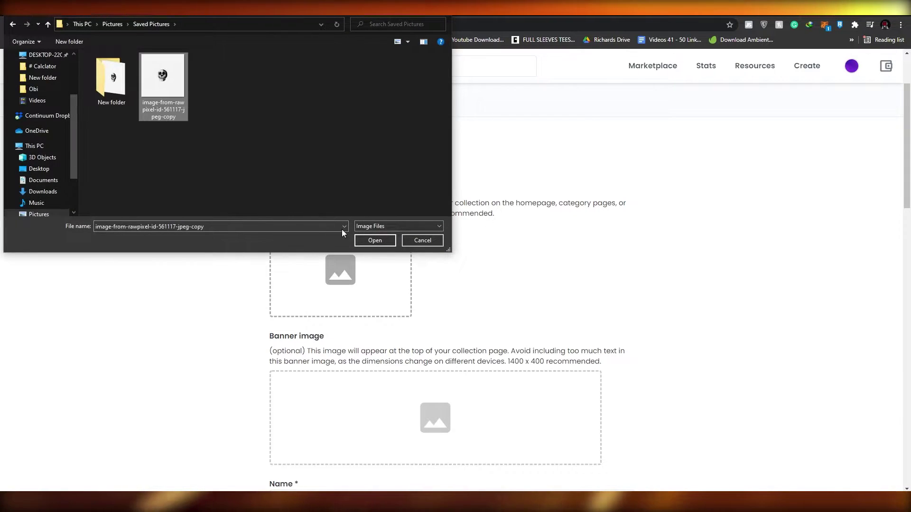
left_click(375, 241)
Examine the banner image and name fields of the collection form, checking which entries are optional or required.
scroll(441, 314, "down", 4)
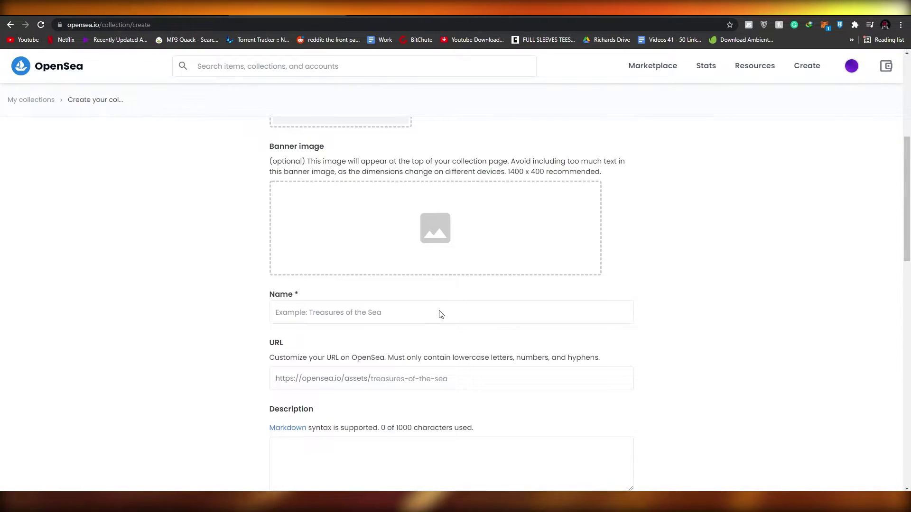
scroll(429, 318, "down", 2)
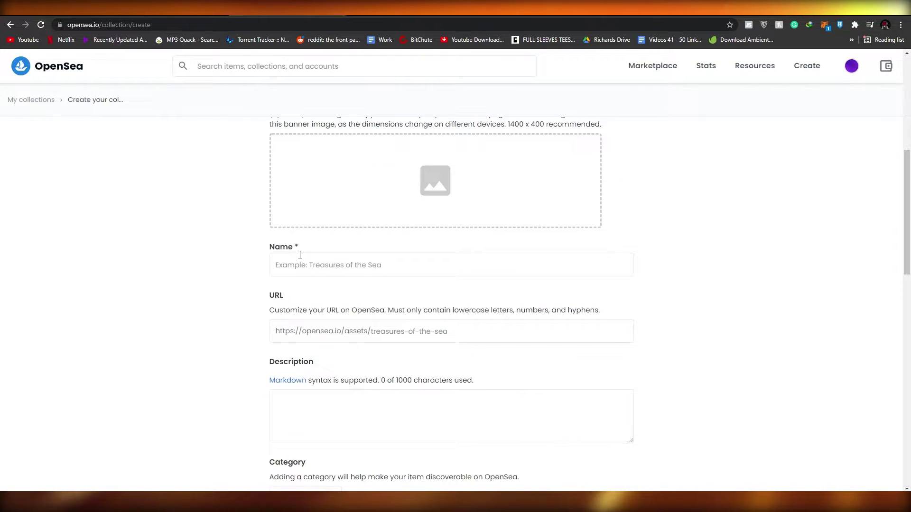
scroll(421, 242, "up", 1)
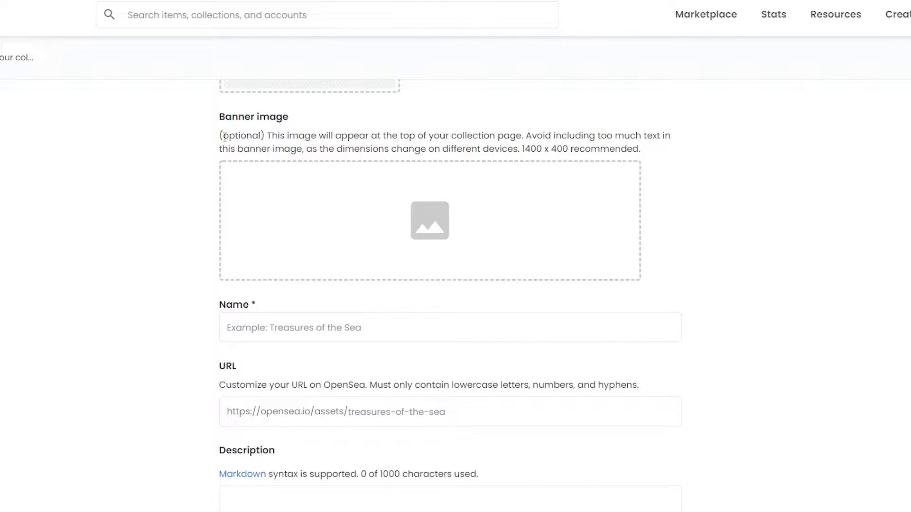
left_click_drag(225, 137, 268, 129)
left_click(190, 162)
scroll(445, 313, "up", 2)
scroll(446, 313, "down", 4)
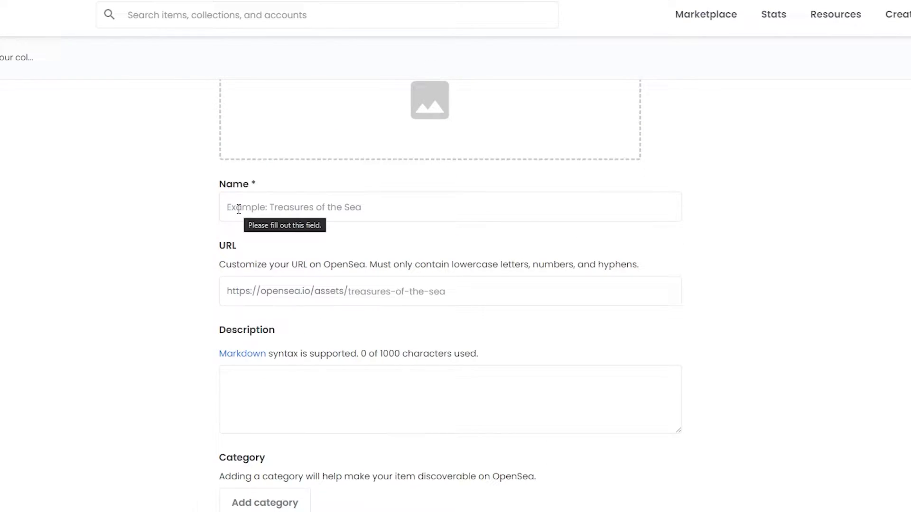
scroll(209, 221, "up", 5)
scroll(209, 222, "down", 7)
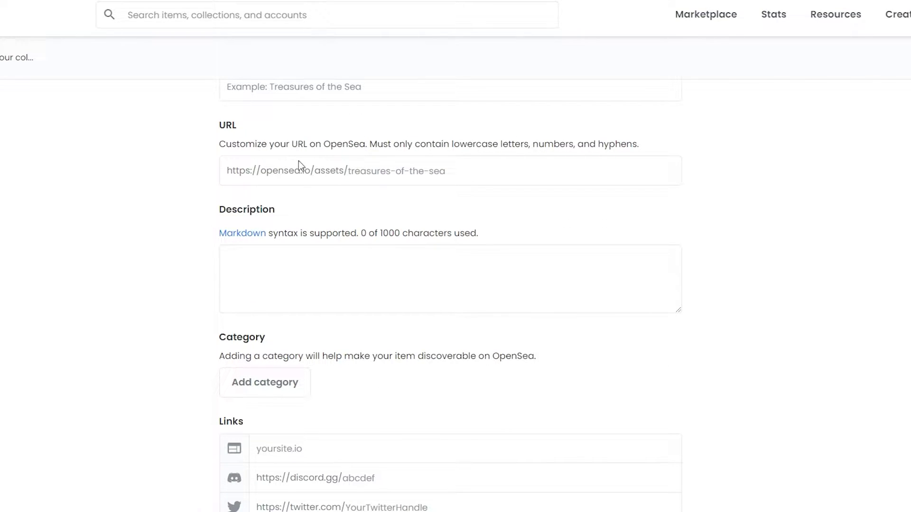
Examine the custom URL, description, category and social link fields of the collection form.
left_click_drag(299, 166, 365, 167)
left_click(369, 191)
left_click(405, 171)
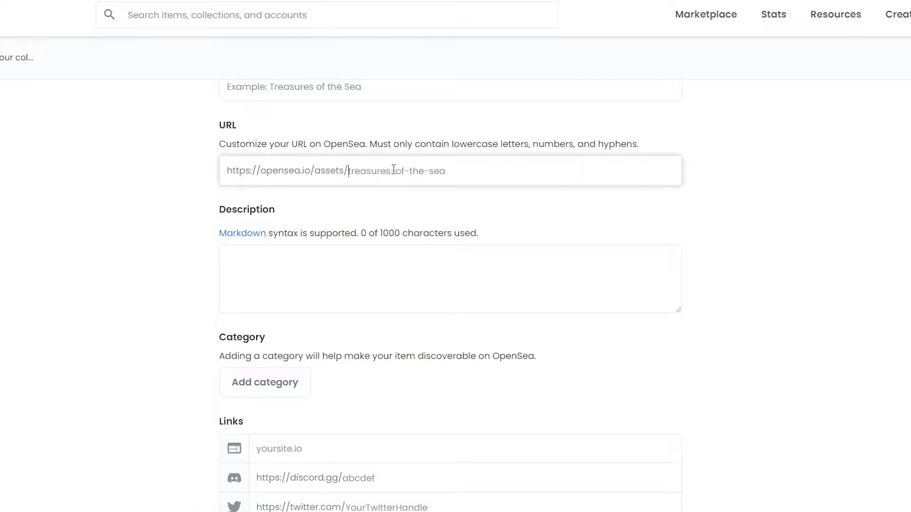
scroll(312, 195, "down", 3)
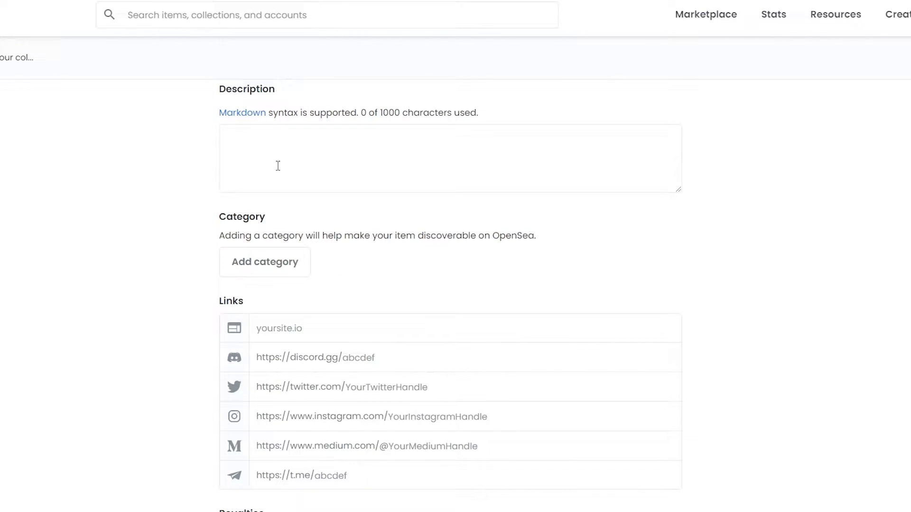
scroll(282, 166, "down", 1)
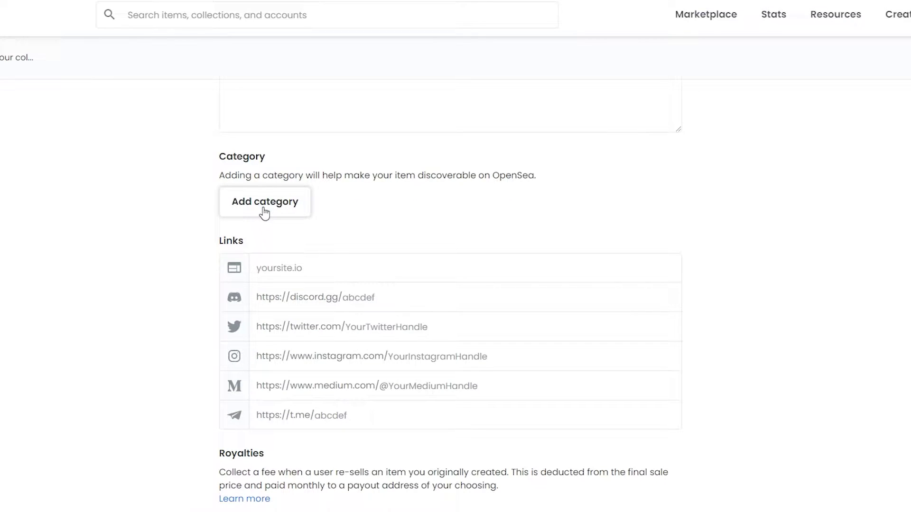
scroll(264, 213, "down", 2)
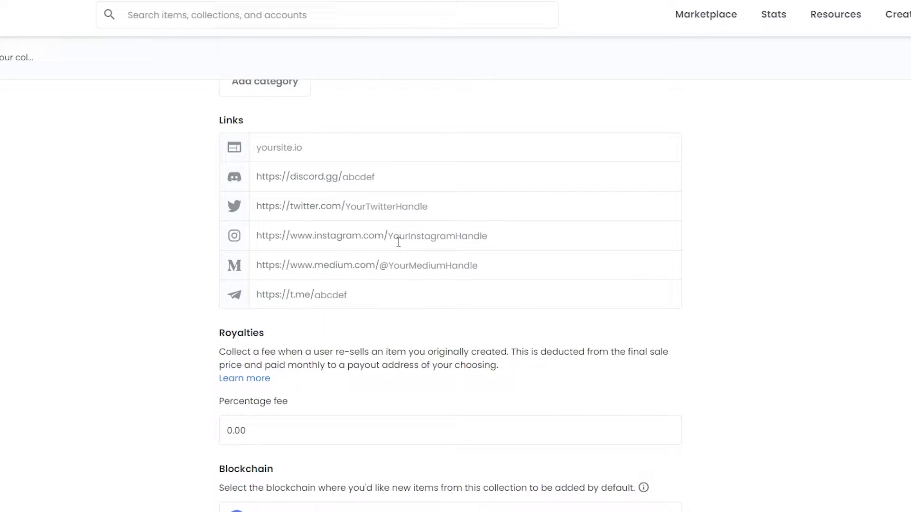
scroll(509, 242, "down", 1)
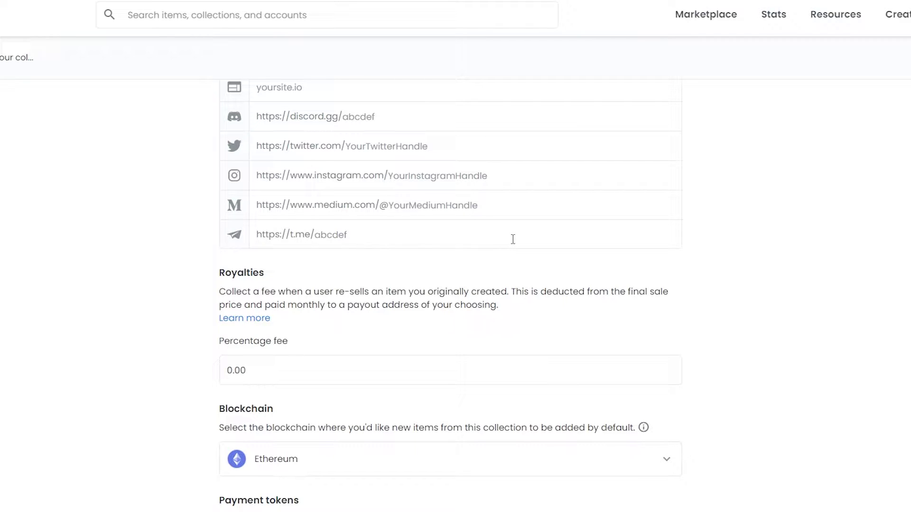
Set the collection's royalty percentage fee to 10.
scroll(513, 242, "down", 2)
scroll(512, 238, "up", 3)
scroll(512, 238, "down", 2)
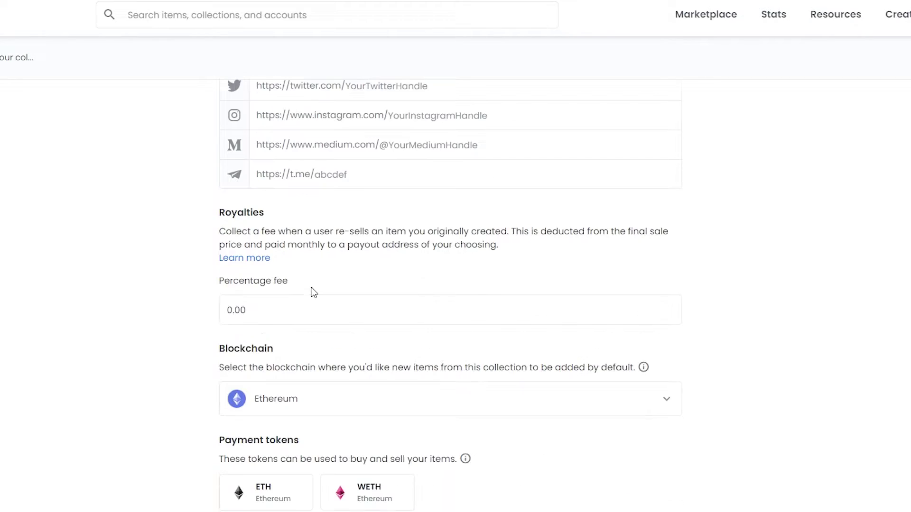
left_click(231, 314)
type("10")
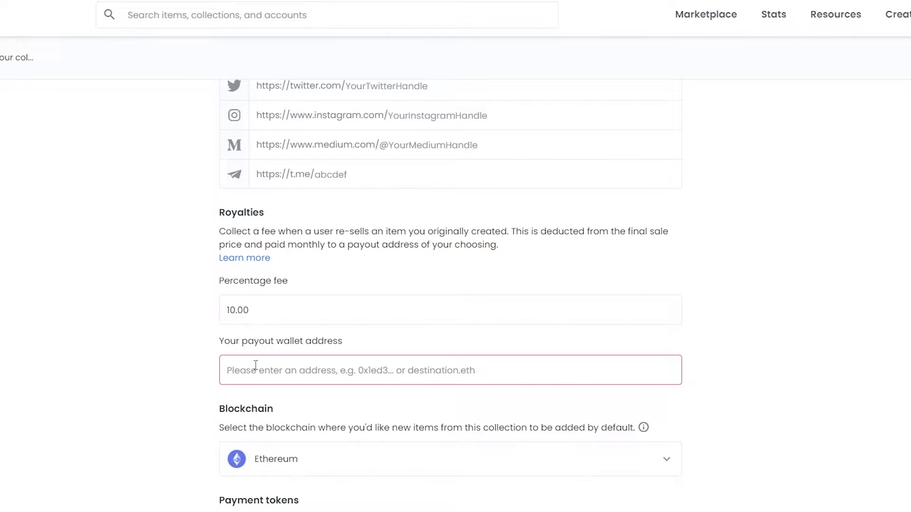
Change the collection's default blockchain to Polygon.
scroll(228, 254, "down", 2)
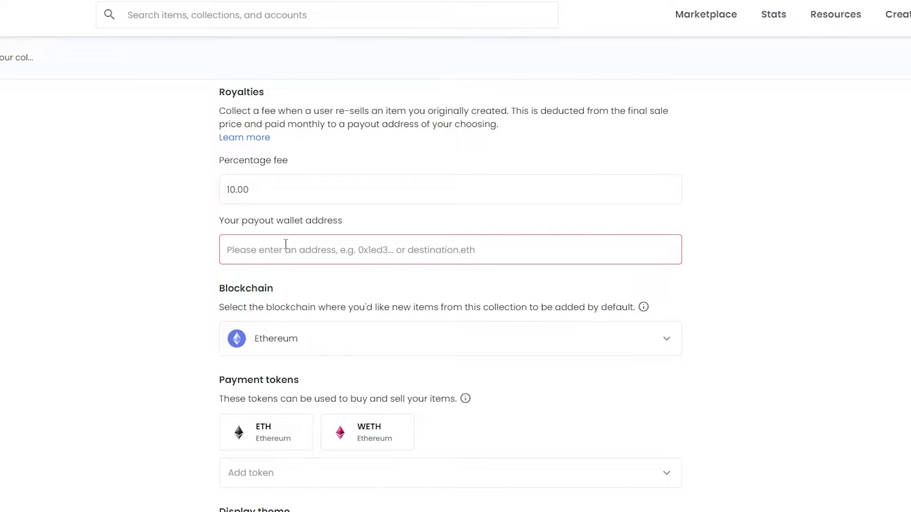
scroll(285, 244, "down", 2)
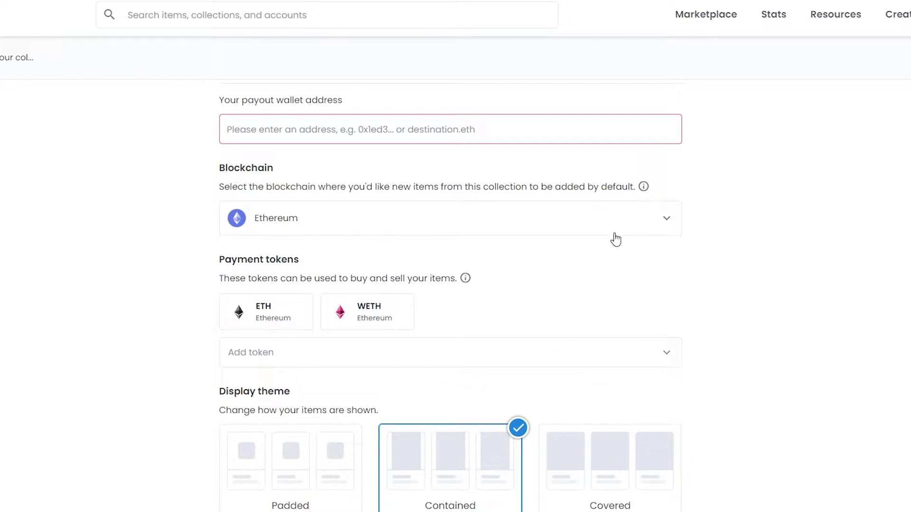
left_click(673, 222)
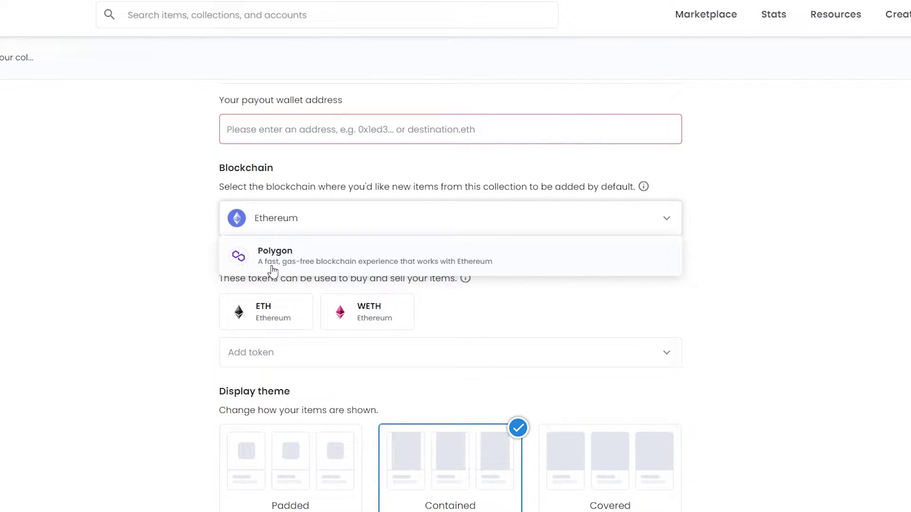
left_click(331, 269)
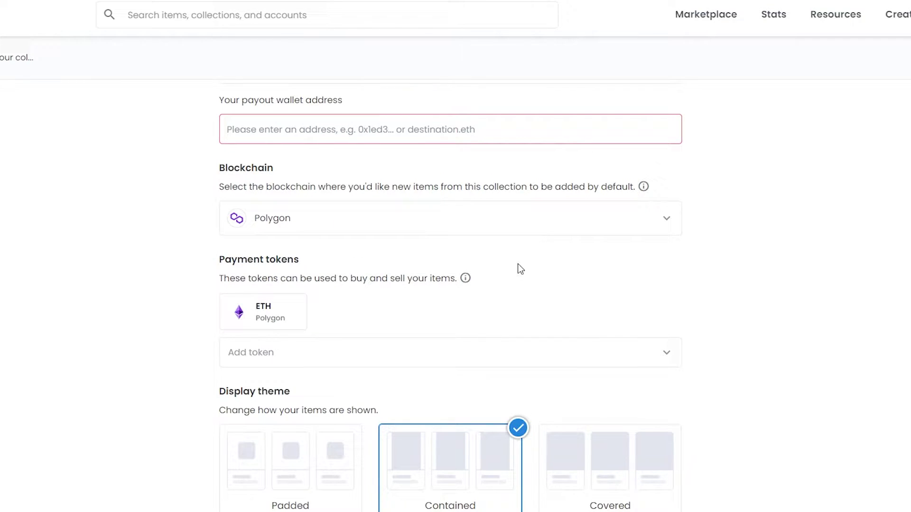
Look over the royalty, payment token and display theme settings, and open the payout wallet address for entry.
scroll(486, 313, "down", 3)
scroll(486, 313, "up", 4)
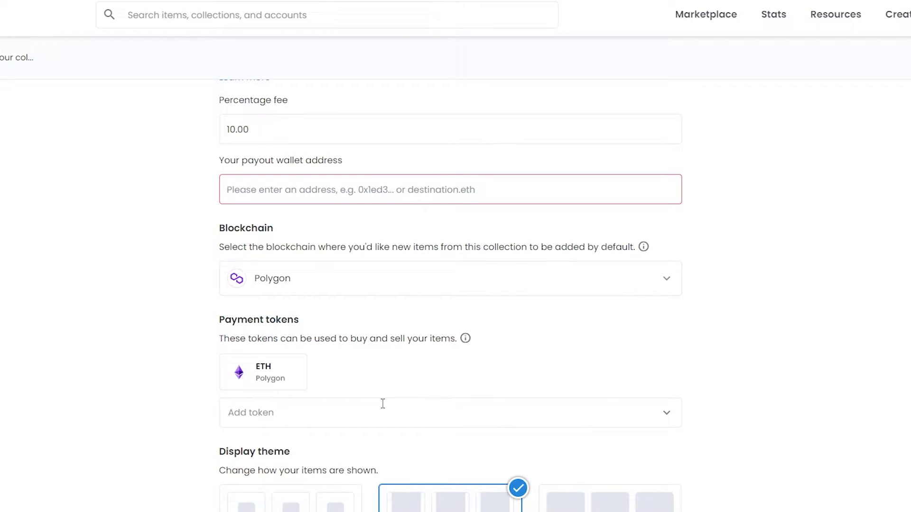
scroll(379, 403, "up", 4)
scroll(364, 449, "down", 3)
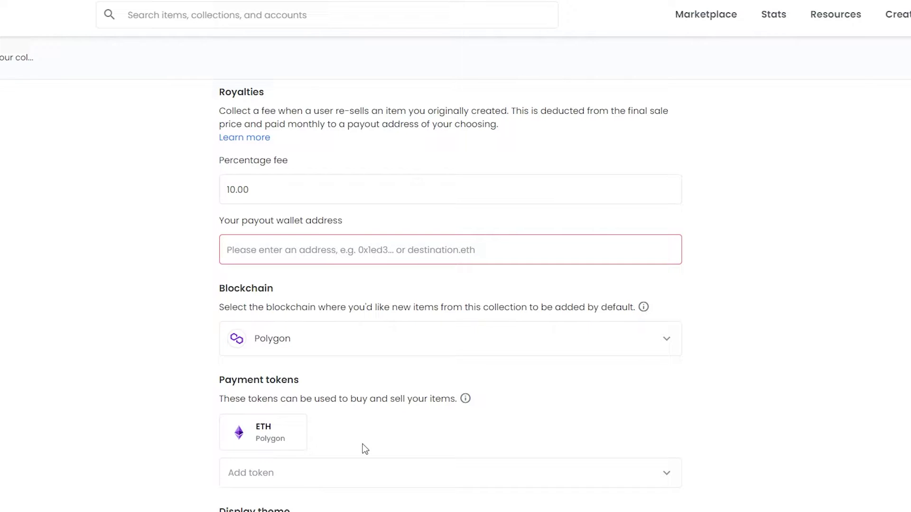
scroll(364, 449, "down", 2)
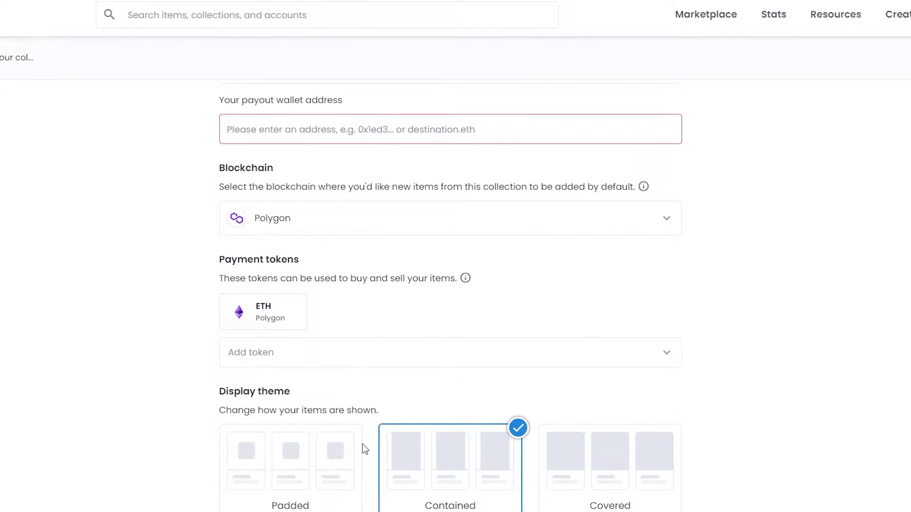
scroll(364, 450, "up", 4)
left_click(326, 379)
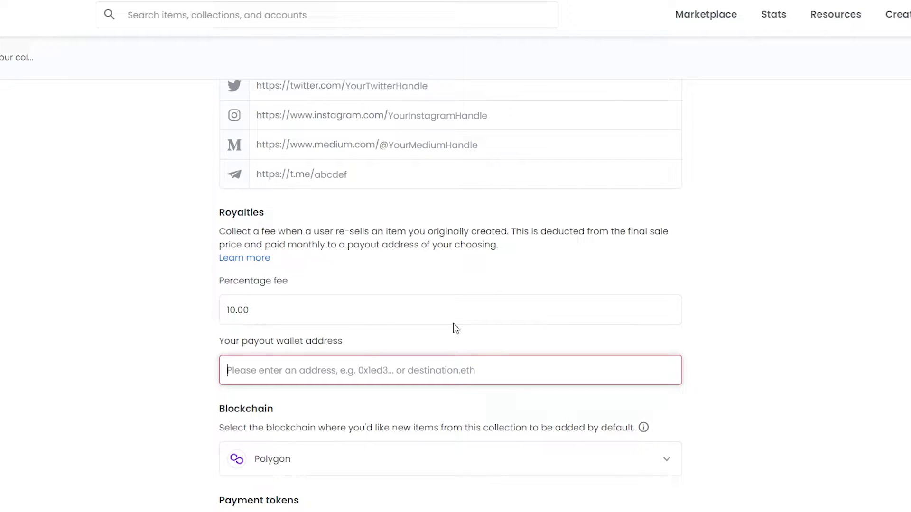
Add the Art category to the collection.
scroll(279, 230, "down", 8)
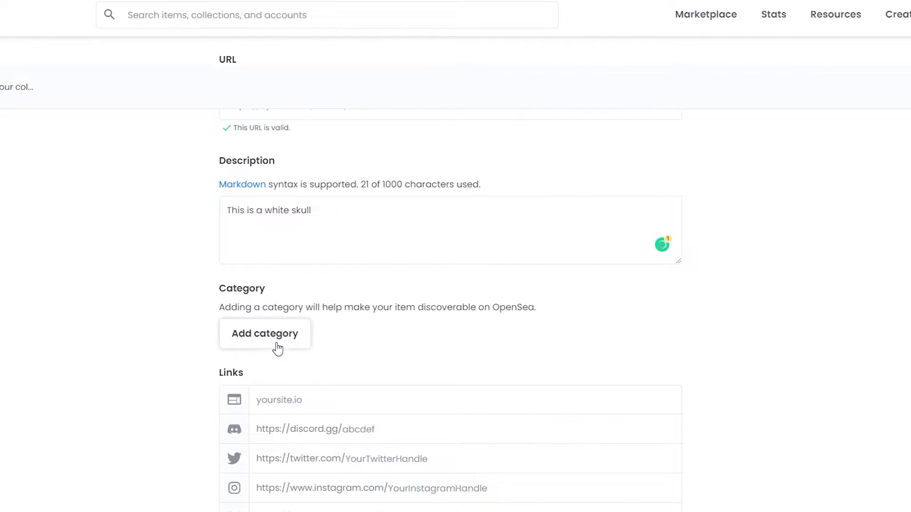
left_click(273, 342)
scroll(277, 356, "down", 1)
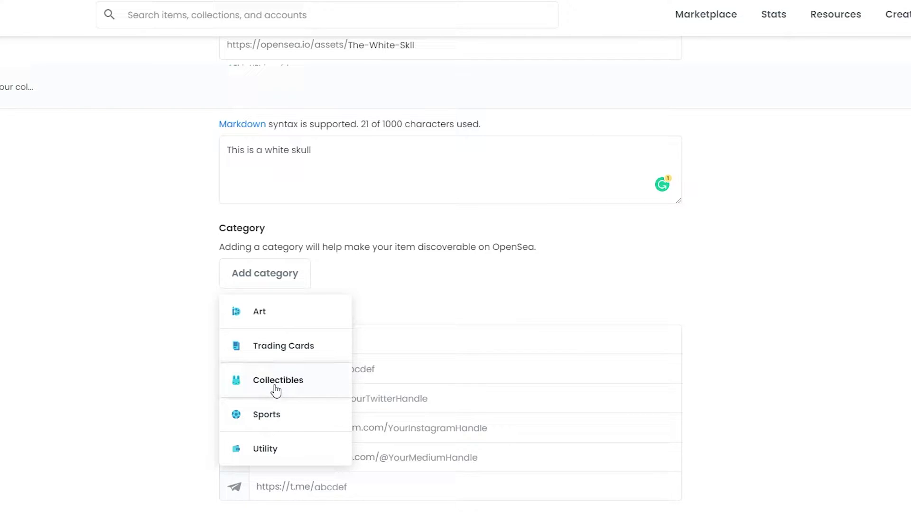
left_click(283, 317)
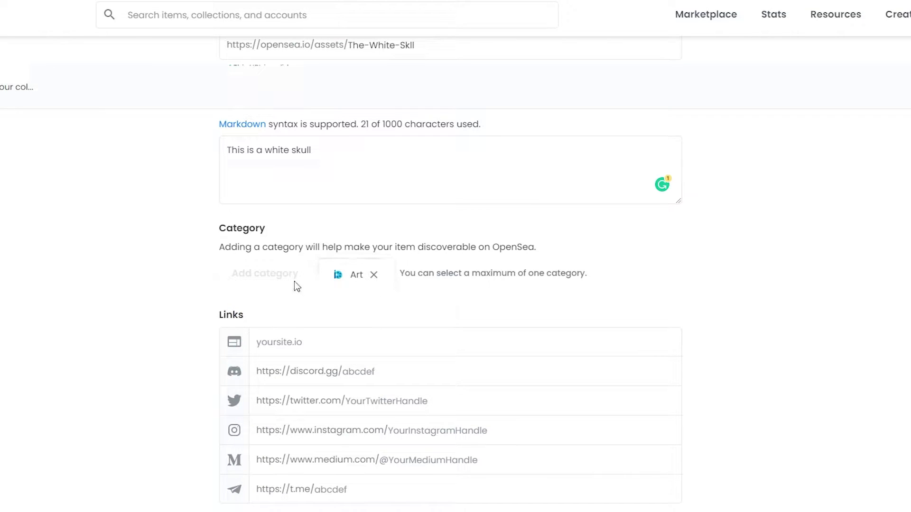
Set the collection's display theme to Covered.
scroll(429, 287, "down", 15)
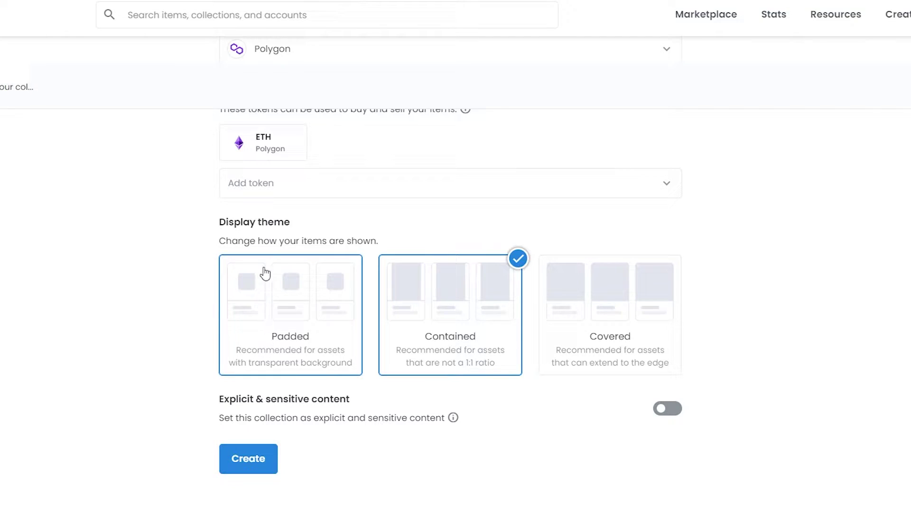
left_click_drag(220, 226, 291, 242)
left_click(172, 319)
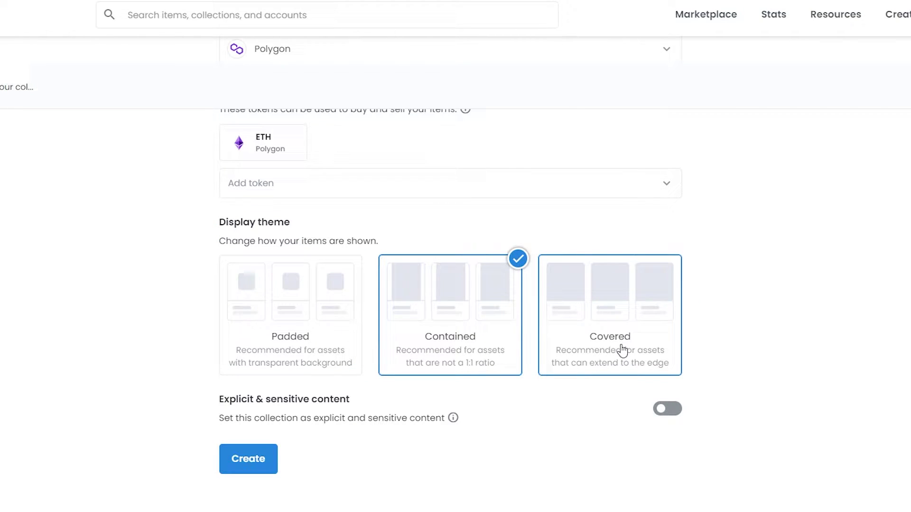
left_click(605, 346)
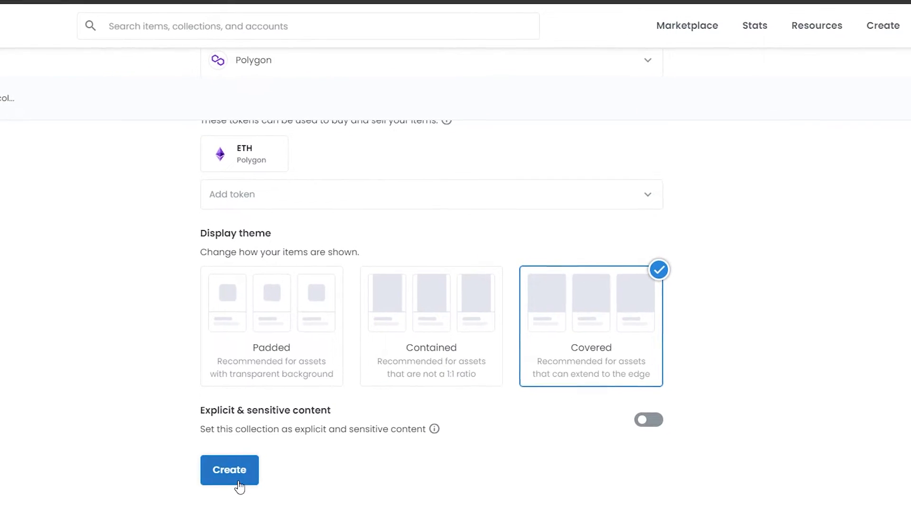
Submit the new collection and sign OpenSea's signature request in the wallet.
left_click(240, 482)
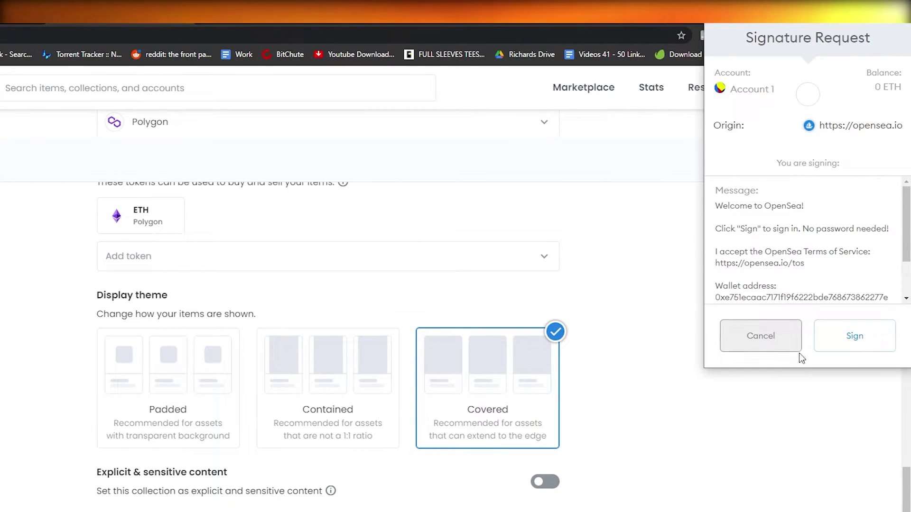
left_click(844, 339)
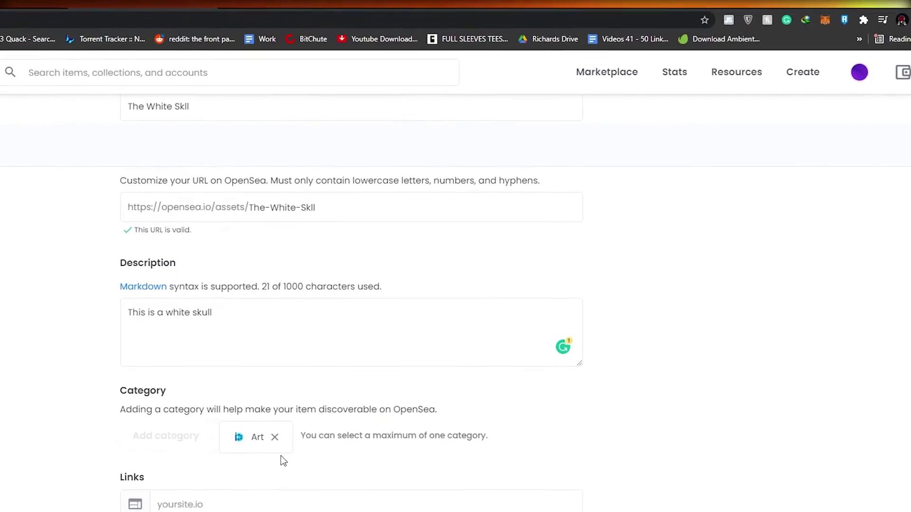
Change the capital T and W in the collection's custom URL to lowercase and try to create the collection again.
scroll(284, 427, "up", 5)
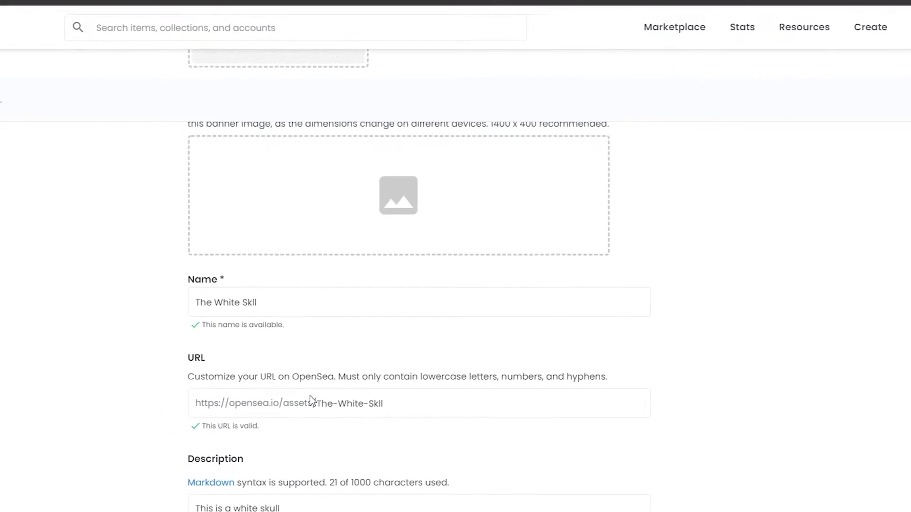
left_click(322, 404)
key("BackSpace")
type("t")
key("Right")
key("Right")
key("Right")
key("Right")
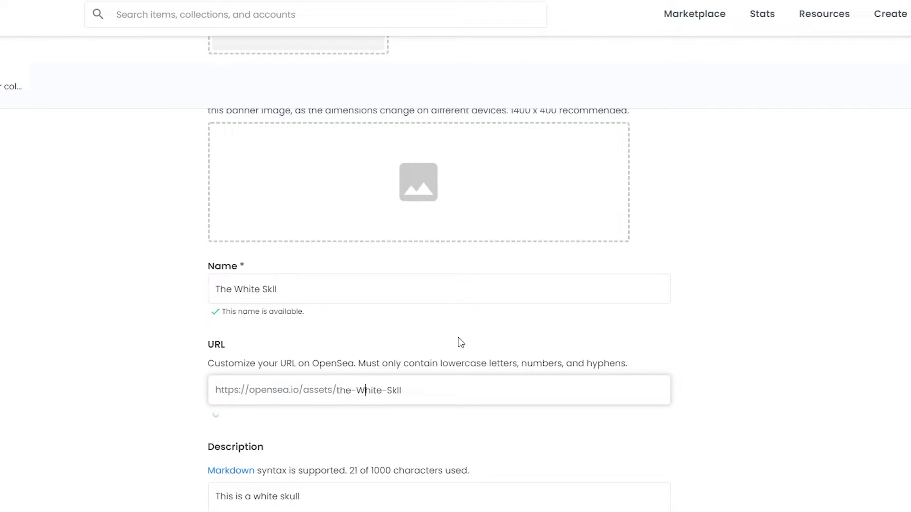
key("BackSpace")
type("w")
scroll(764, 343, "down", 15)
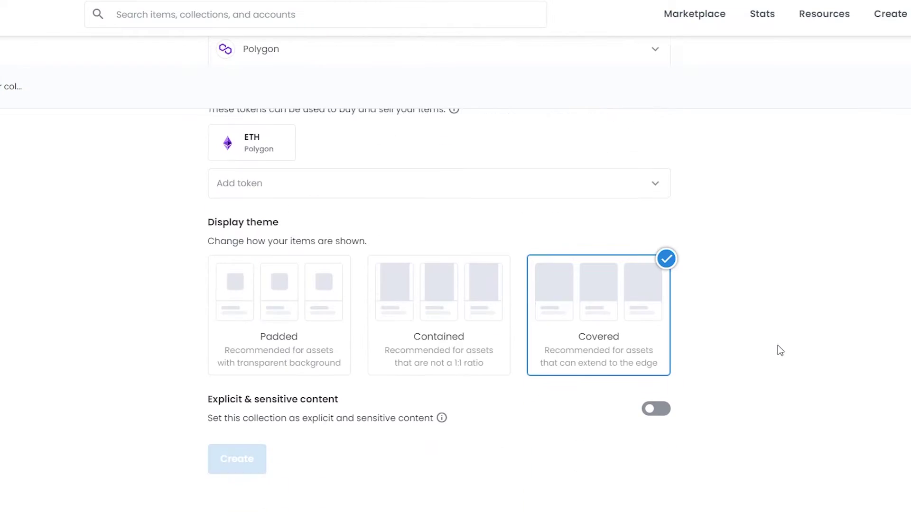
left_click(237, 458)
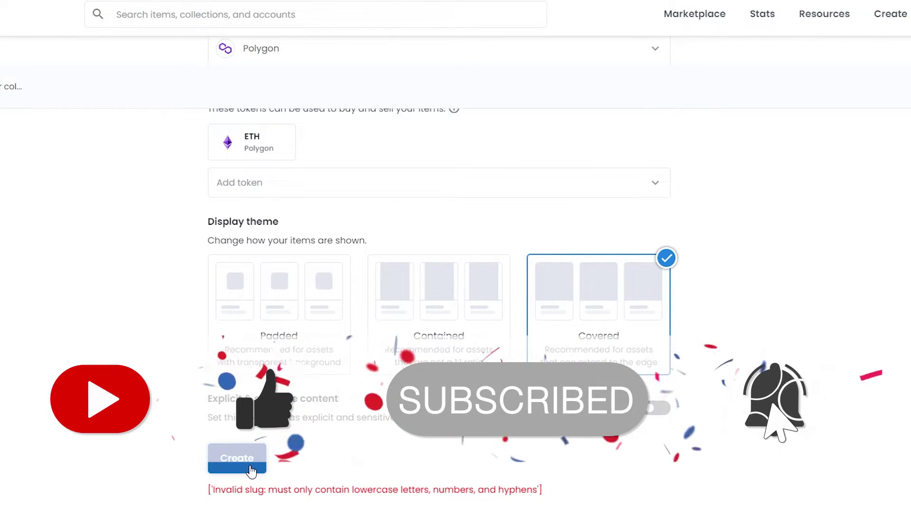
Change the ending of the collection's custom URL to the-white-skull and create the collection.
scroll(264, 475, "up", 15)
double_click(391, 284)
right_click(389, 284)
left_click(445, 338)
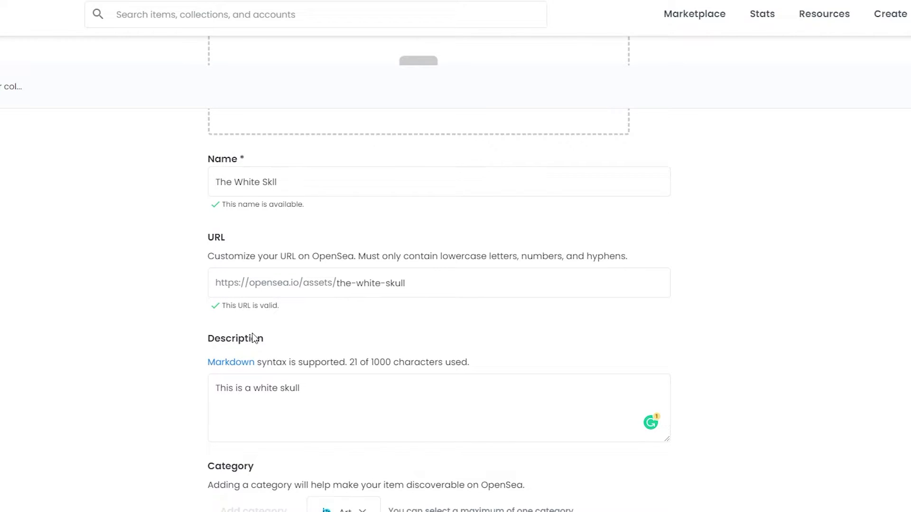
scroll(255, 338, "down", 15)
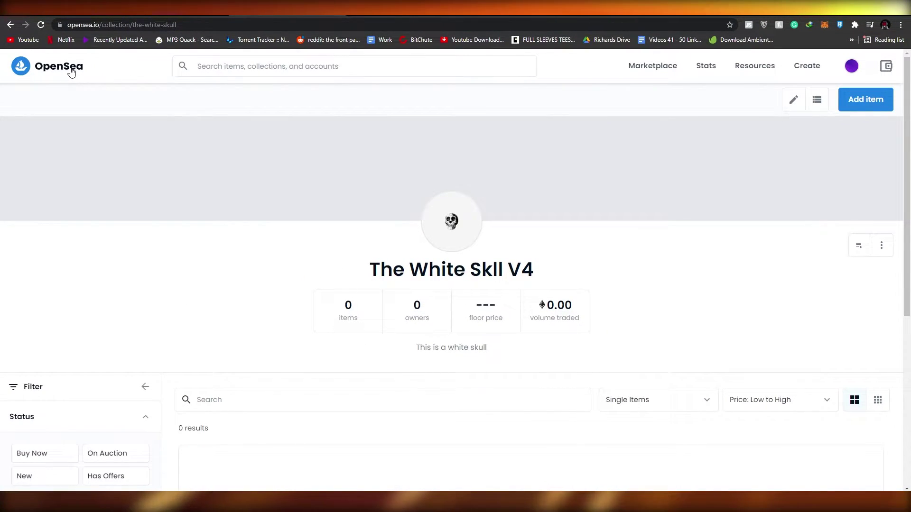
Start a new item from the OpenSea home page and upload the skull image from New folder as its media.
left_click(71, 70)
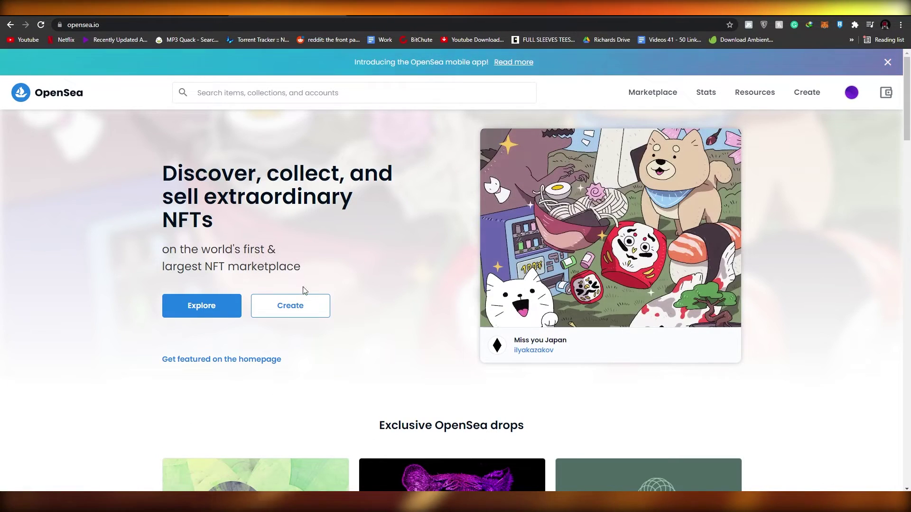
left_click(305, 310)
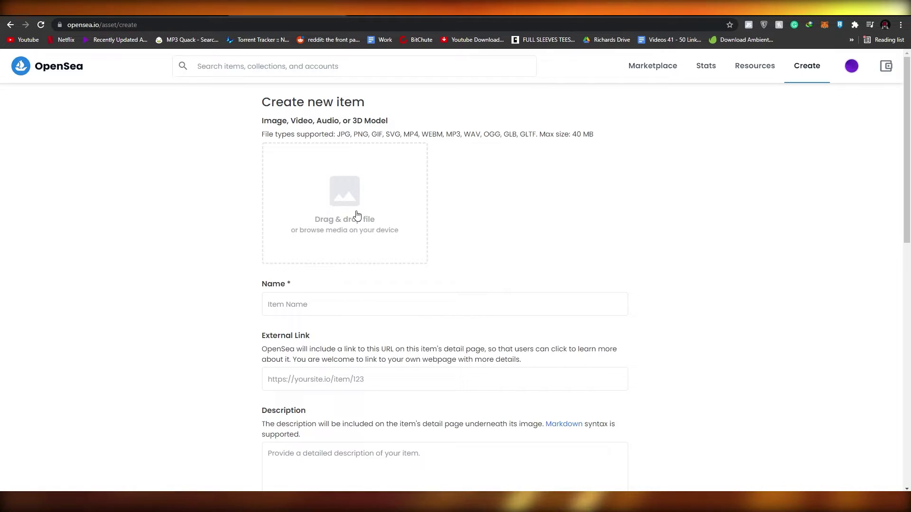
left_click(329, 199)
double_click(130, 80)
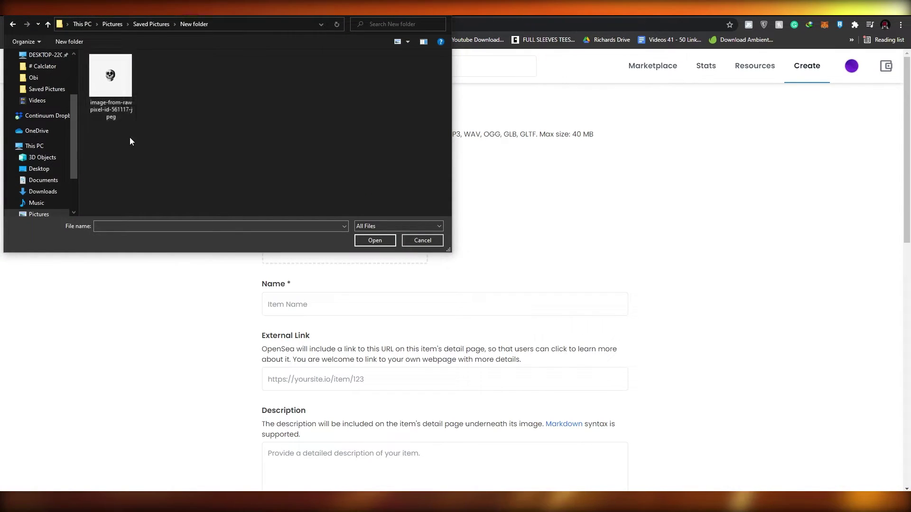
left_click(114, 95)
left_click(374, 240)
Look over the name, external link and description fields of the new item form.
scroll(372, 246, "down", 1)
left_click(276, 319)
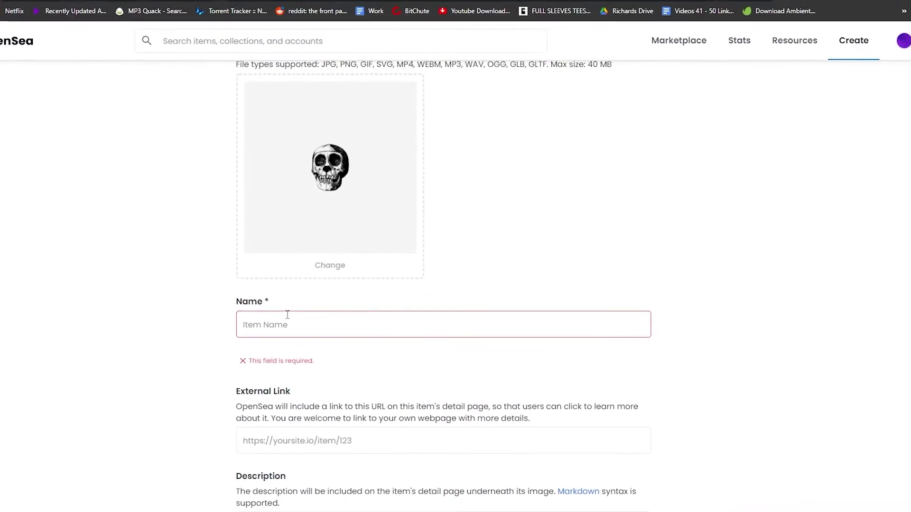
scroll(248, 297, "down", 3)
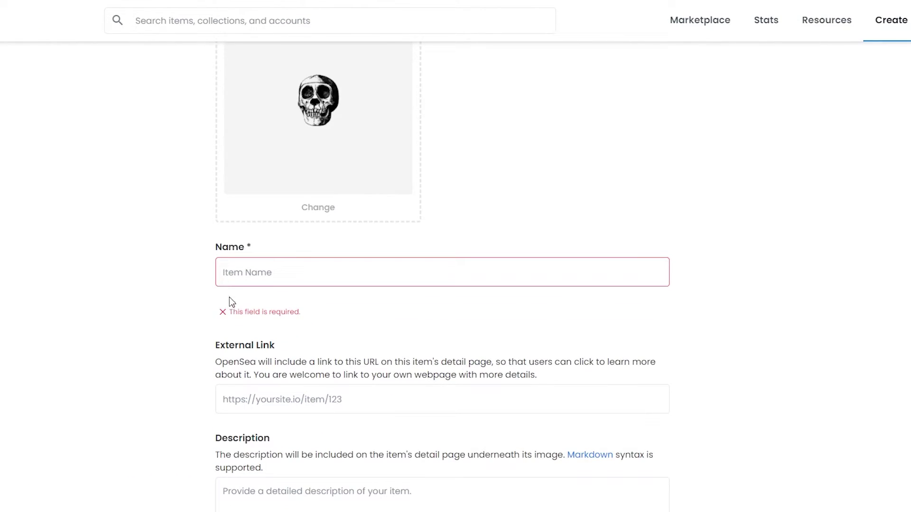
left_click(263, 278)
scroll(167, 294, "down", 1)
left_click(223, 320)
scroll(185, 325, "down", 2)
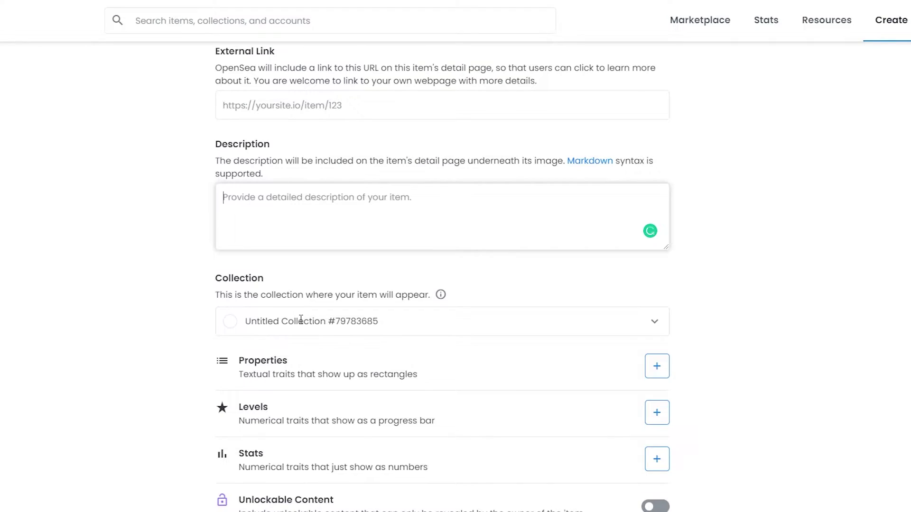
Assign the item to the collection The White Skll V4.
scroll(301, 319, "down", 1)
left_click(252, 260)
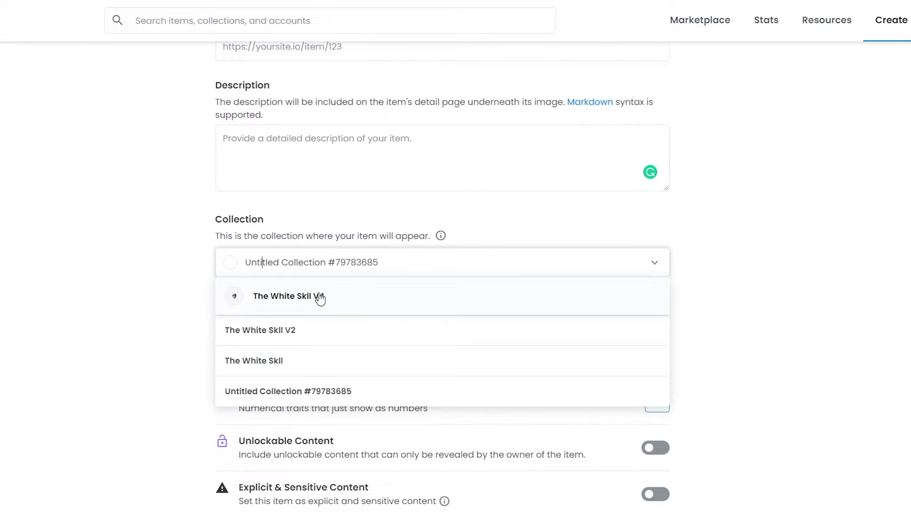
left_click(320, 297)
Review the item's trait, content and supply options and set its blockchain to Polygon.
scroll(372, 287, "down", 2)
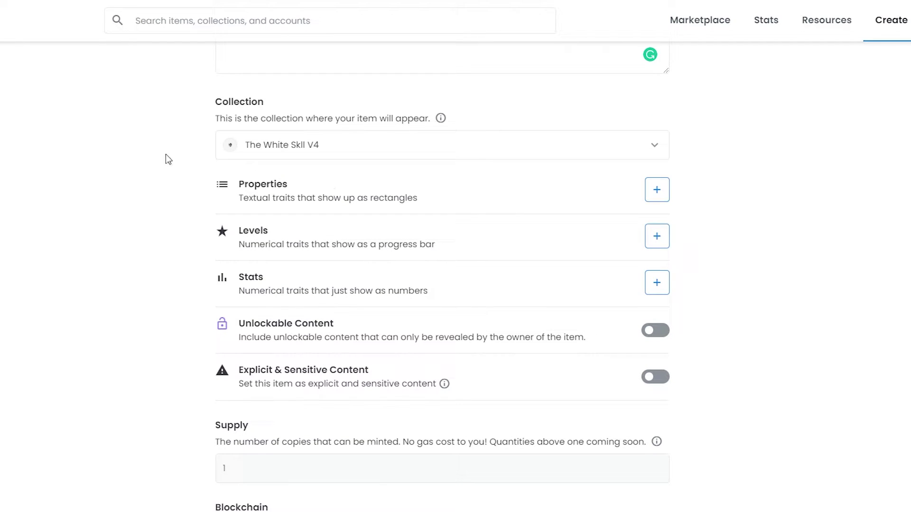
scroll(262, 274, "down", 1)
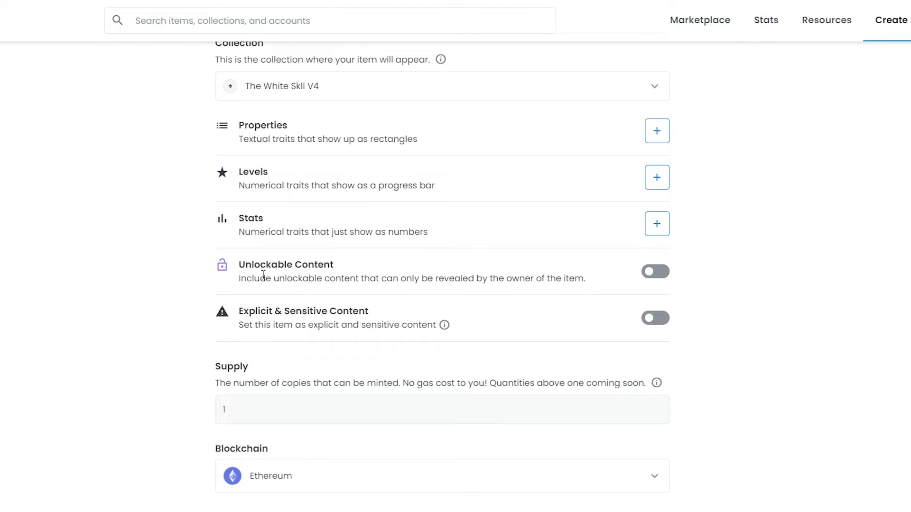
scroll(161, 413, "down", 3)
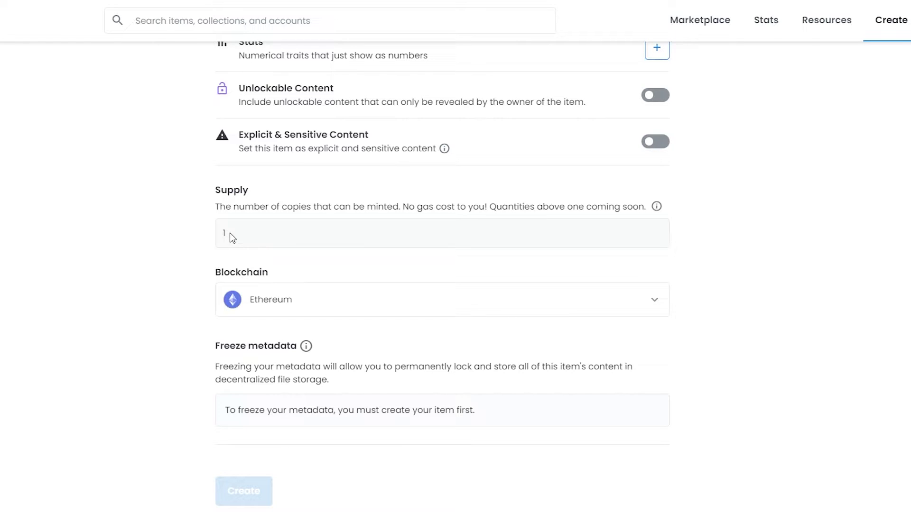
scroll(308, 285, "down", 1)
left_click(348, 311)
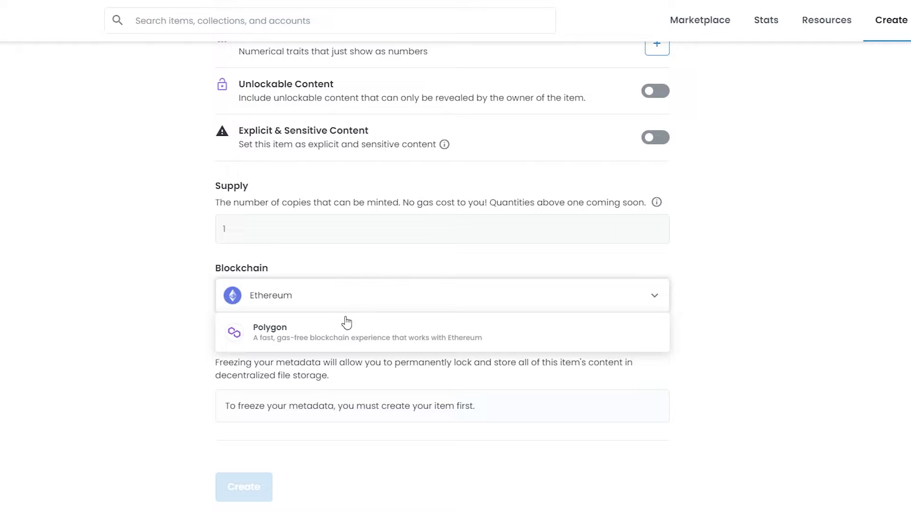
left_click(334, 340)
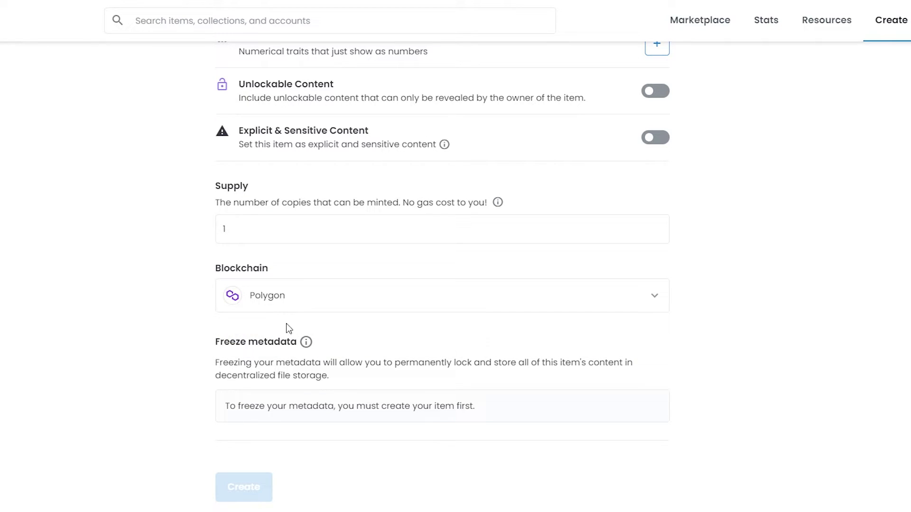
Name the item The White Skull.
scroll(434, 297, "up", 15)
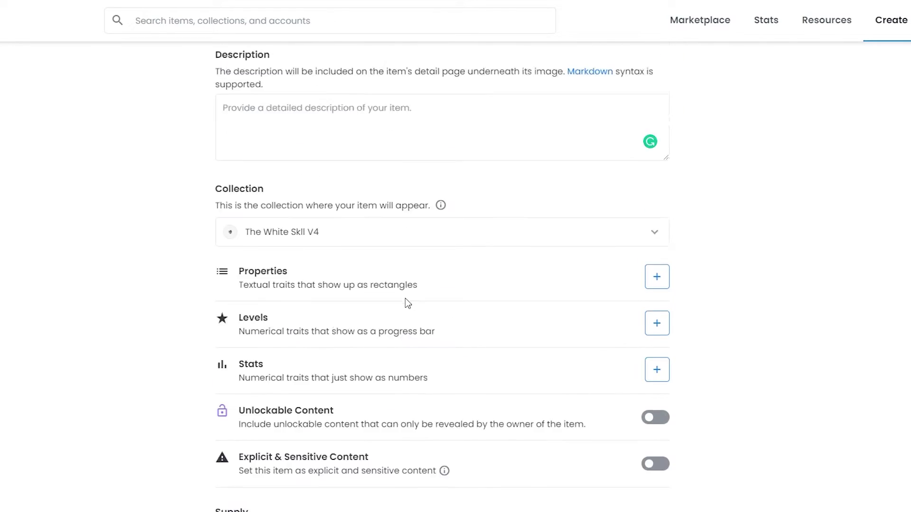
scroll(405, 298, "up", 2)
scroll(405, 301, "down", 17)
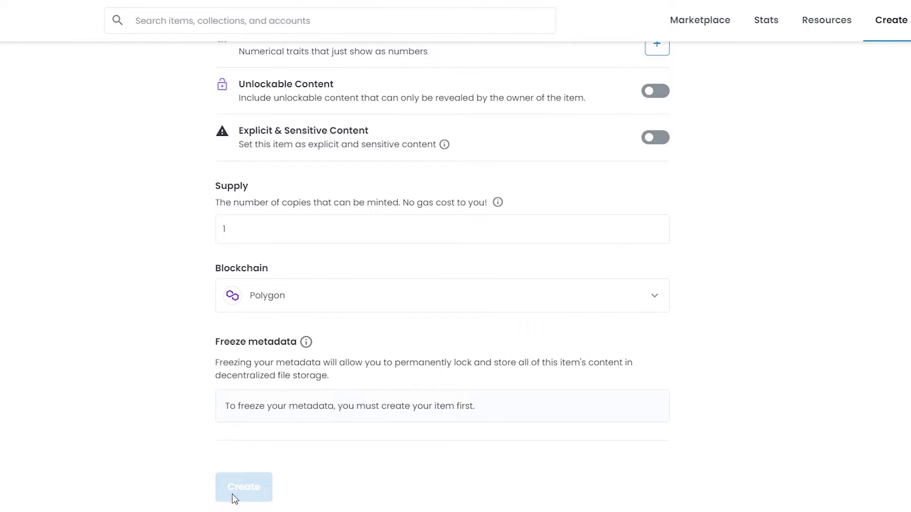
scroll(233, 497, "up", 15)
left_click(250, 384)
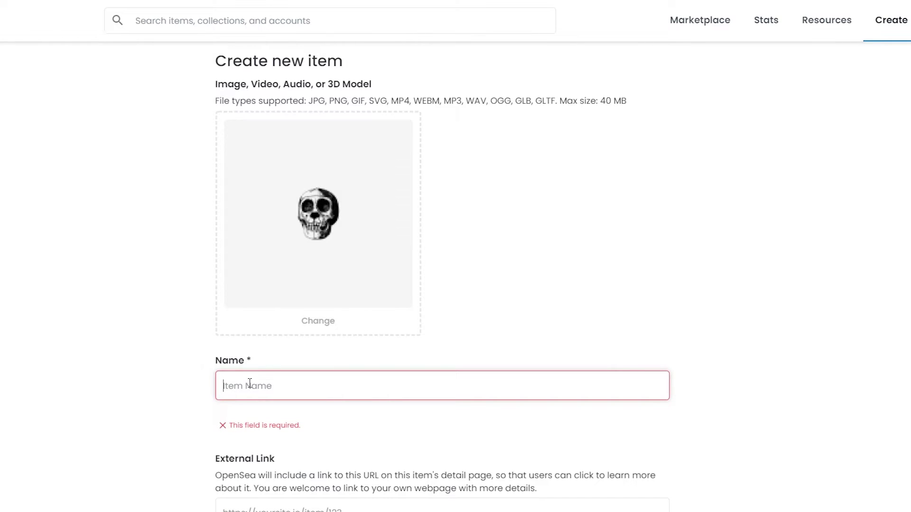
type("The White Skull")
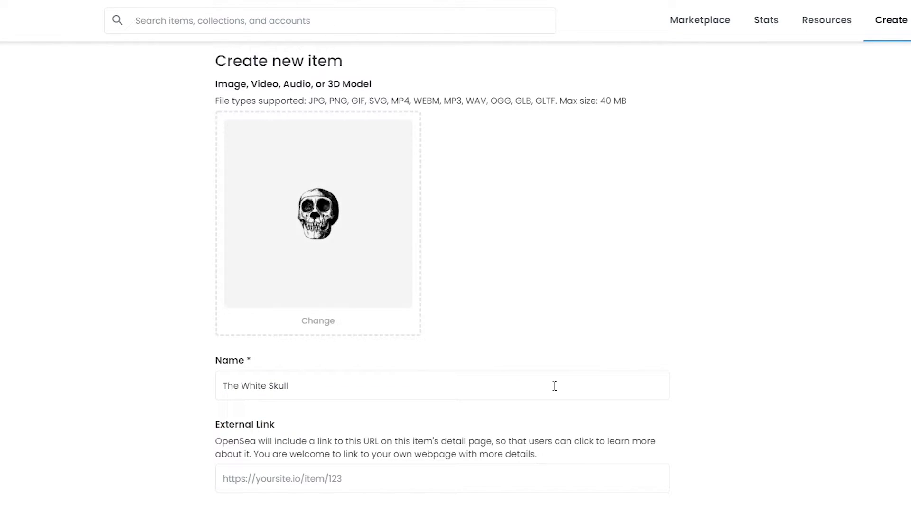
Create the item on Polygon without an external link or description.
scroll(250, 351, "down", 2)
scroll(262, 271, "down", 1)
left_click(262, 306)
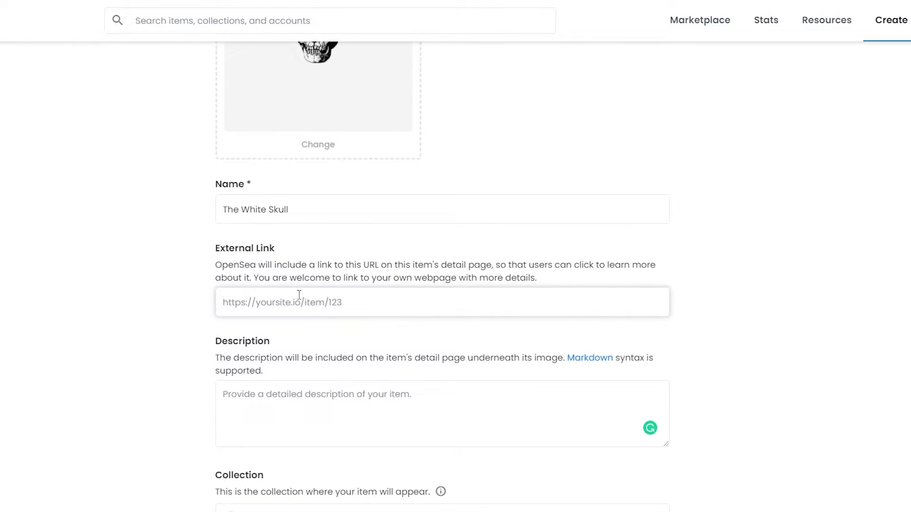
scroll(185, 328, "down", 1)
left_click(233, 337)
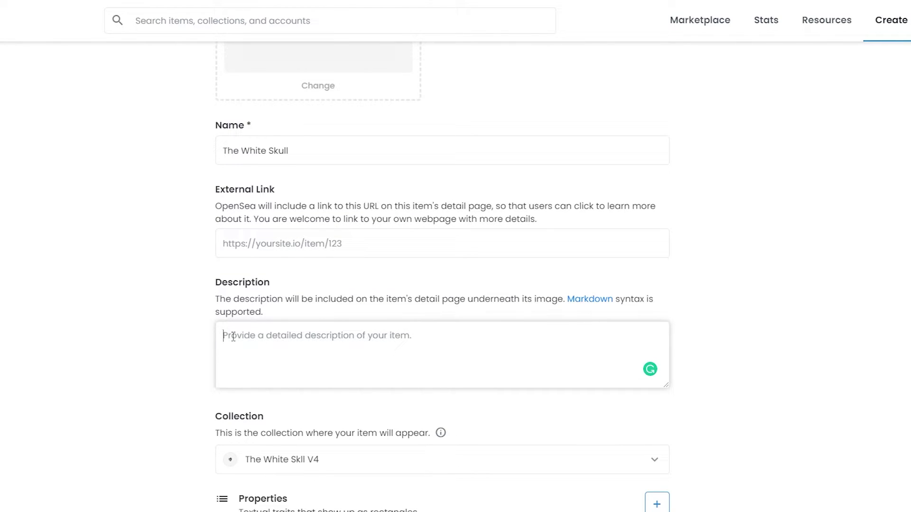
scroll(307, 171, "down", 7)
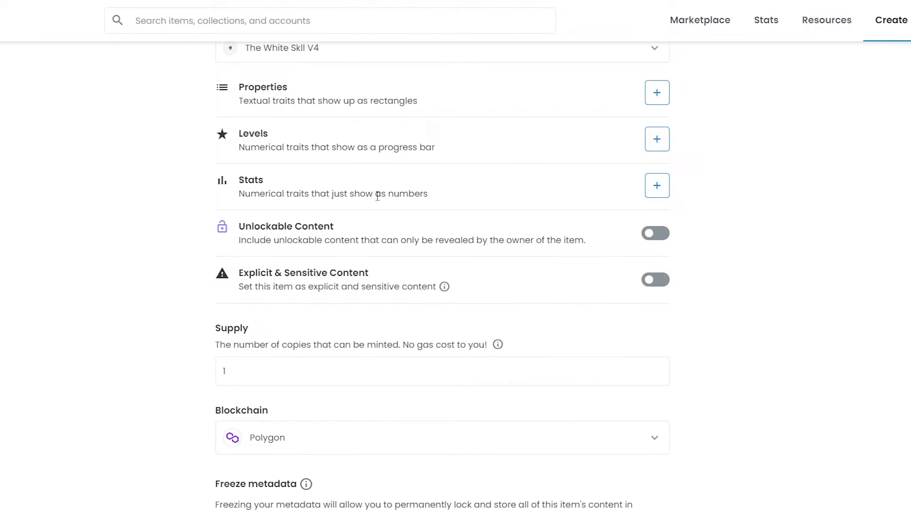
scroll(346, 226, "down", 2)
scroll(349, 320, "down", 1)
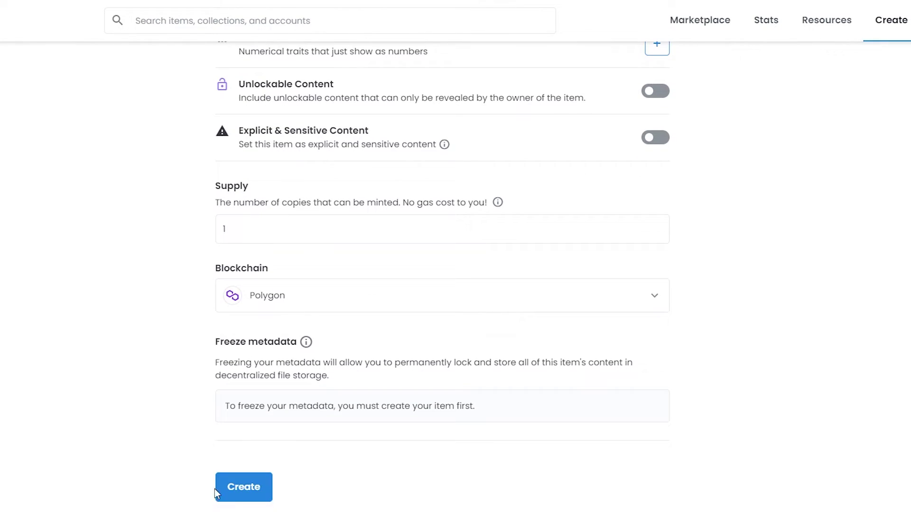
left_click(267, 492)
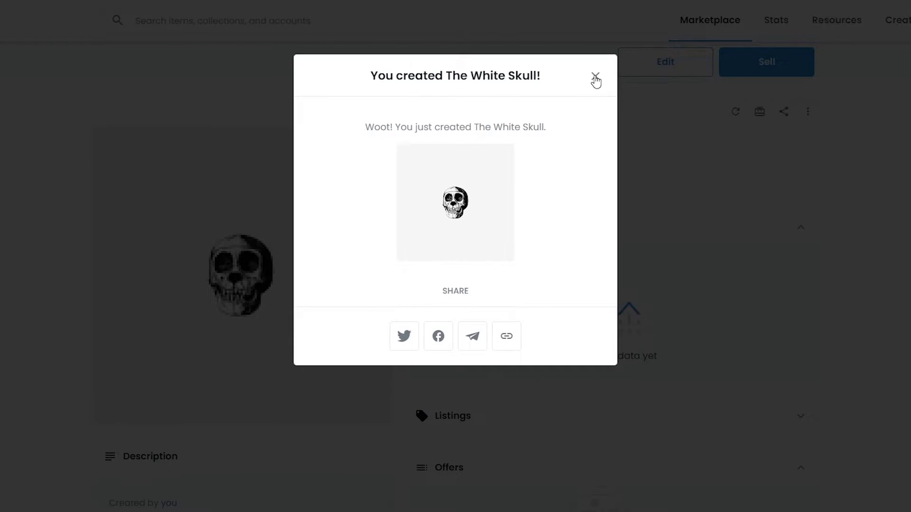
Dismiss the confirmation for the created item and open the marketplace's listing of all items.
left_click(595, 76)
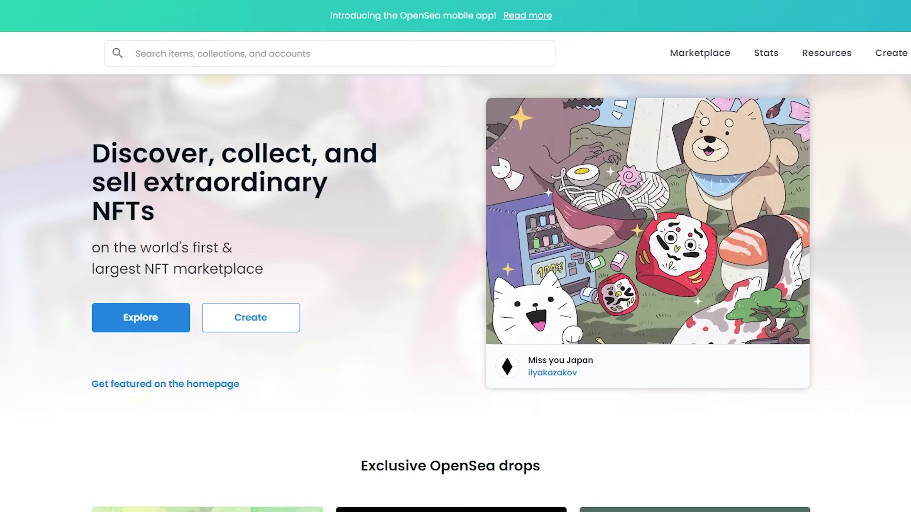
scroll(274, 331, "down", 2)
scroll(389, 249, "up", 2)
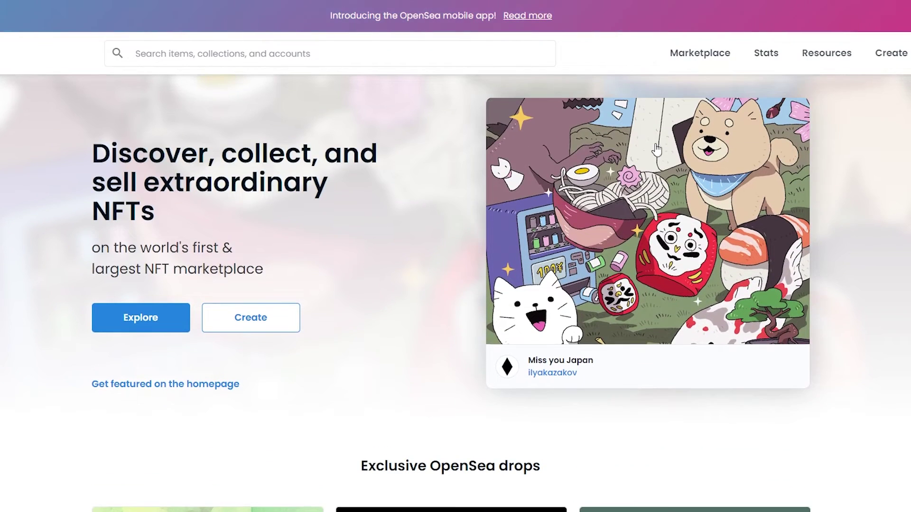
left_click(692, 54)
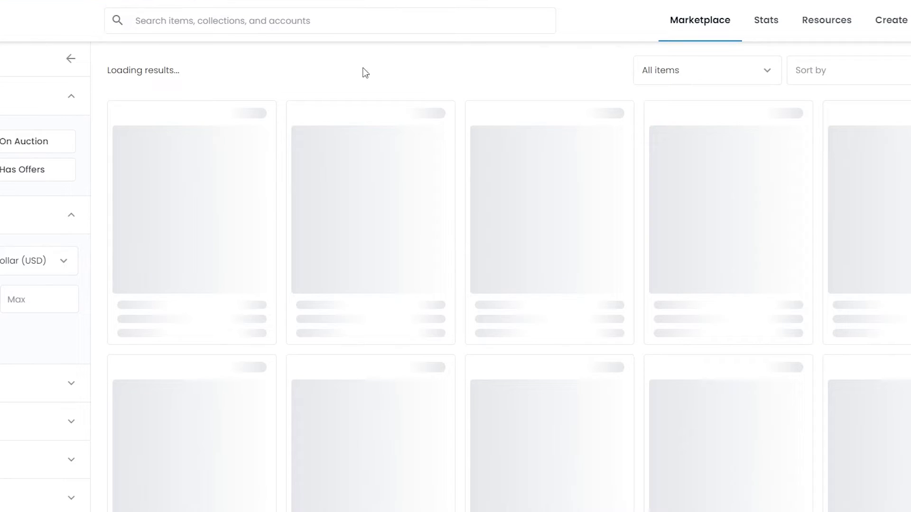
scroll(18, 440, "down", 2)
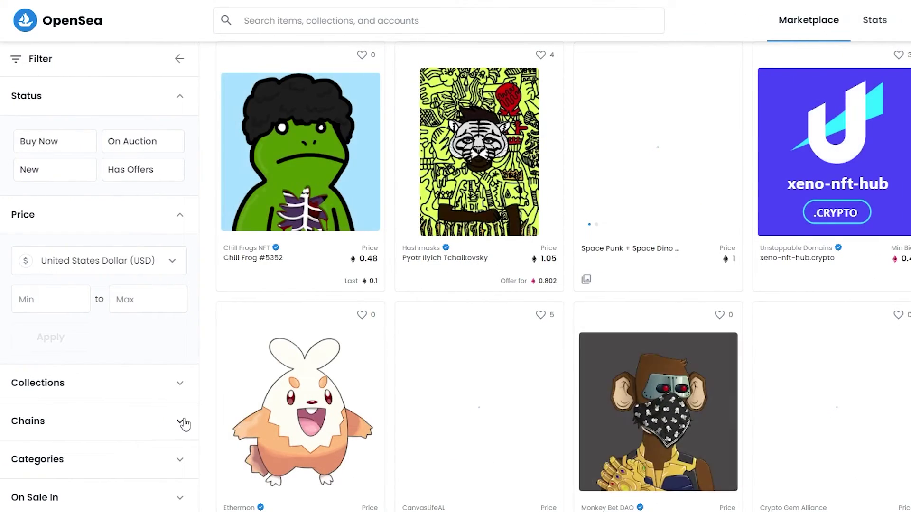
Filter the marketplace items by chain to show only Polygon NFTs.
left_click(145, 421)
scroll(145, 423, "down", 1)
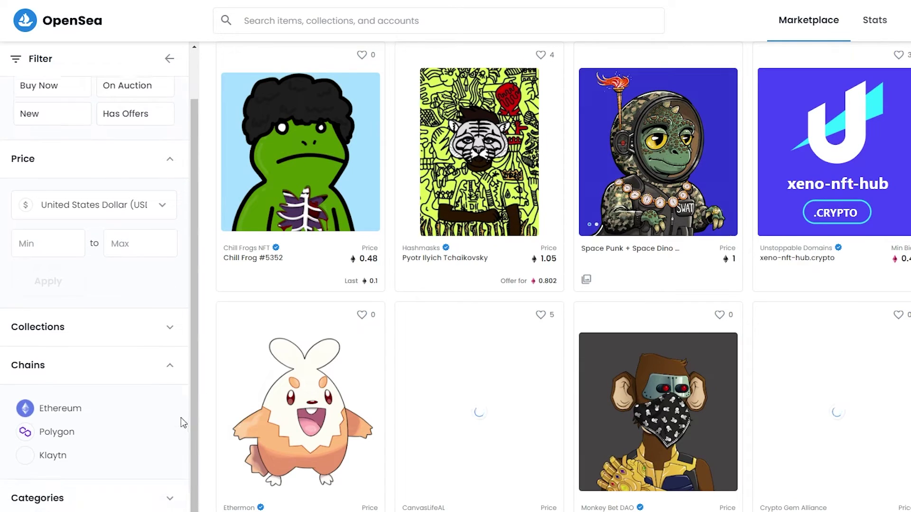
scroll(81, 425, "up", 1)
scroll(147, 330, "down", 1)
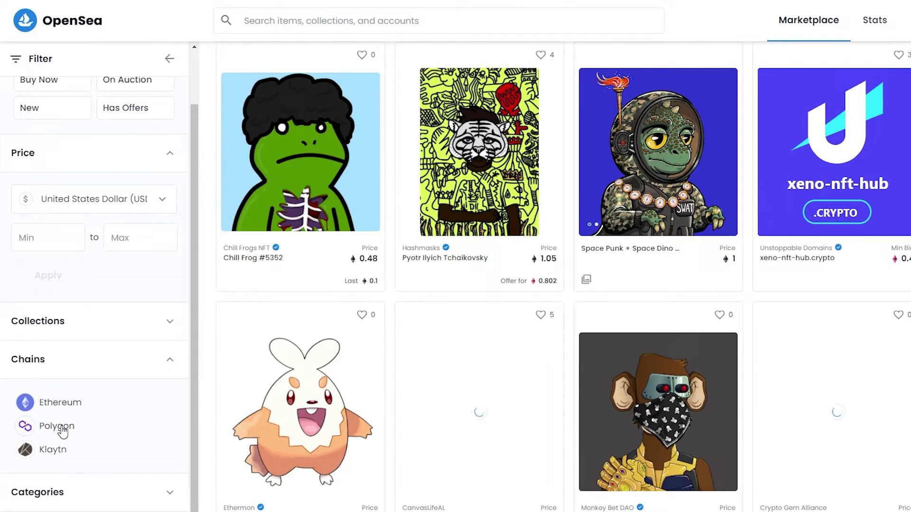
left_click(57, 426)
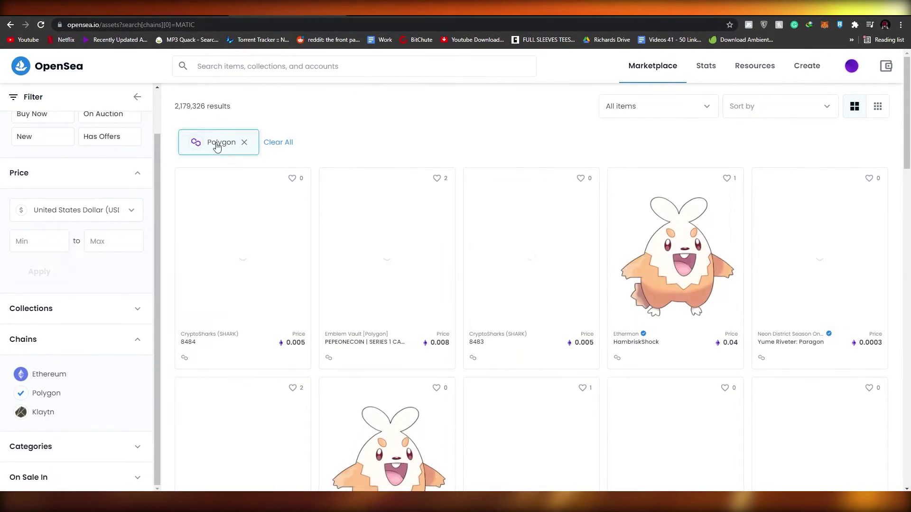
Browse the Polygon NFT listings, looking over their artwork, collections and prices.
scroll(335, 326, "down", 3)
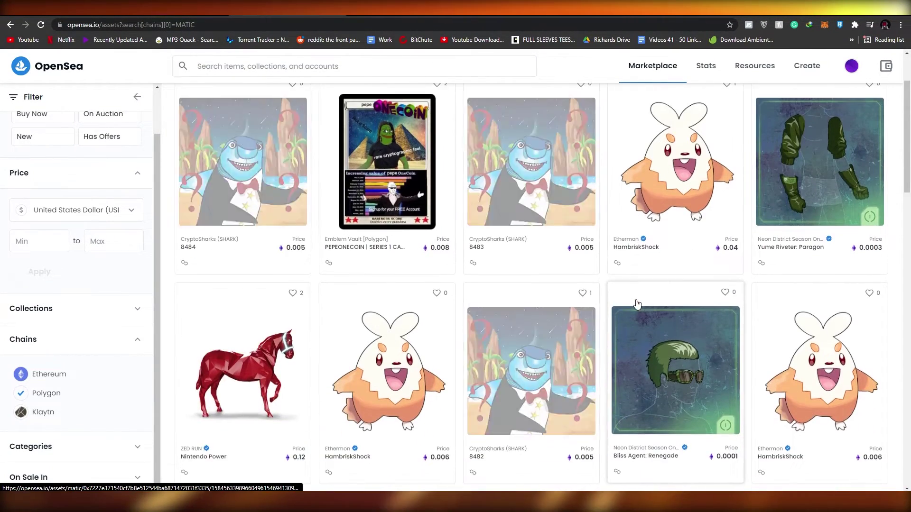
scroll(291, 299, "up", 5)
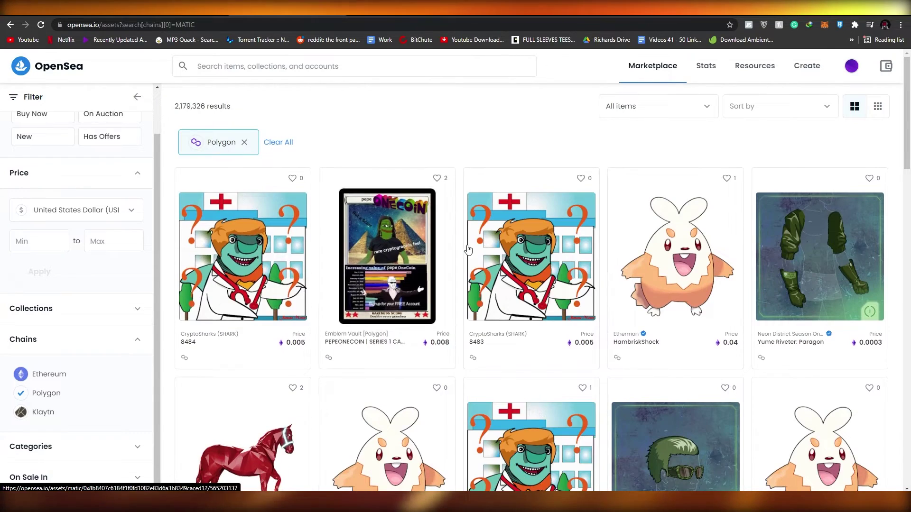
scroll(251, 332, "down", 6)
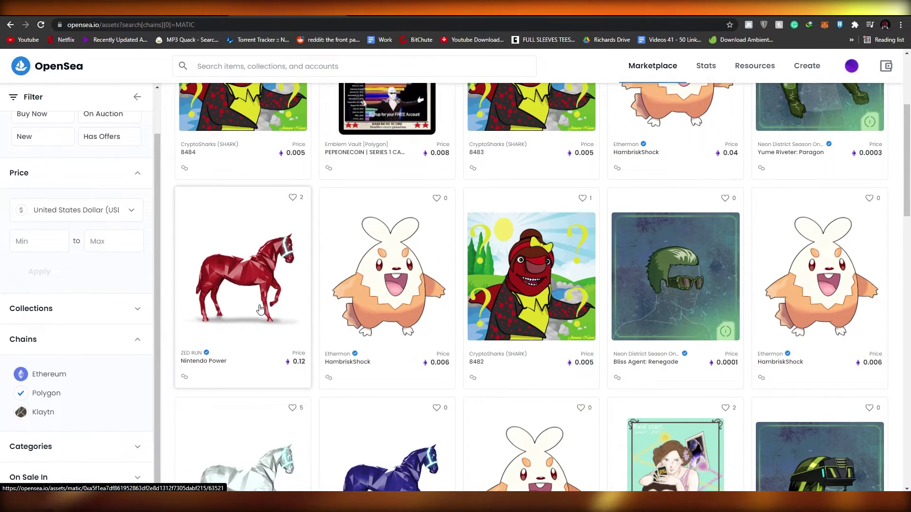
scroll(256, 285, "down", 2)
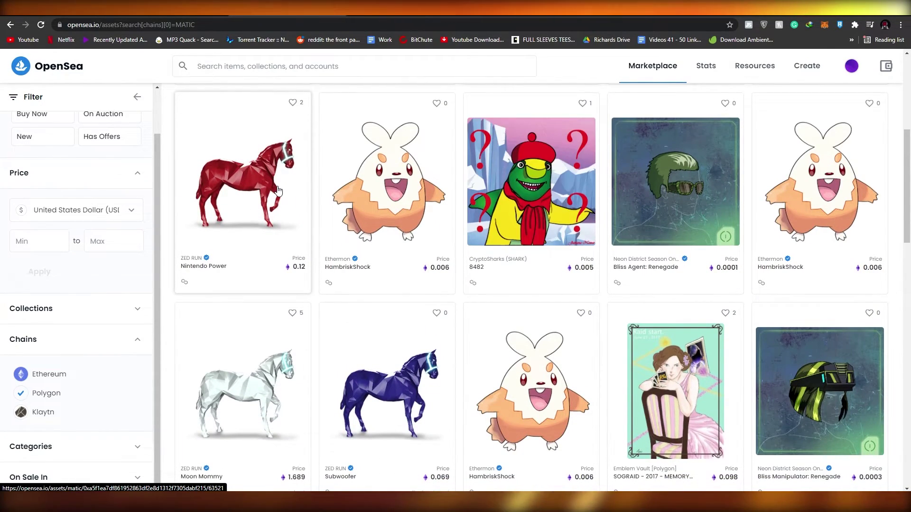
scroll(270, 192, "down", 1)
scroll(259, 199, "up", 2)
scroll(255, 252, "down", 1)
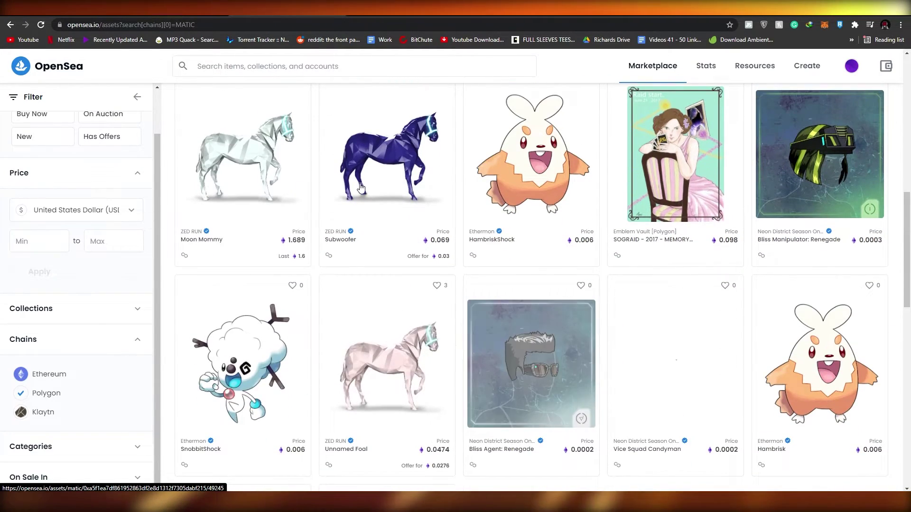
scroll(364, 188, "down", 4)
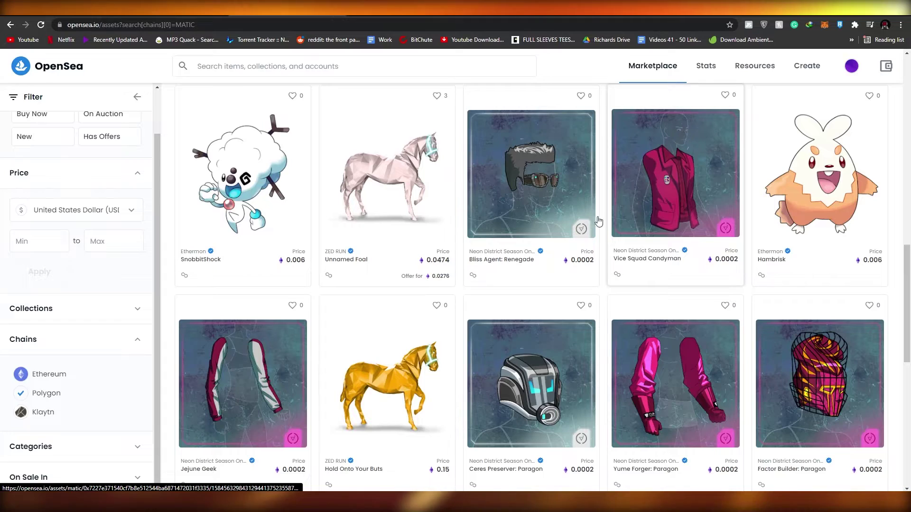
scroll(707, 195, "down", 1)
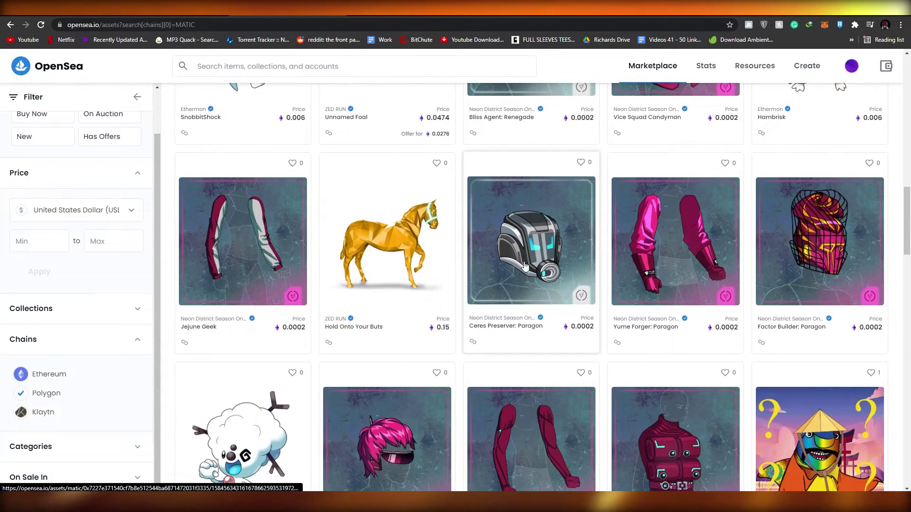
scroll(535, 277, "down", 7)
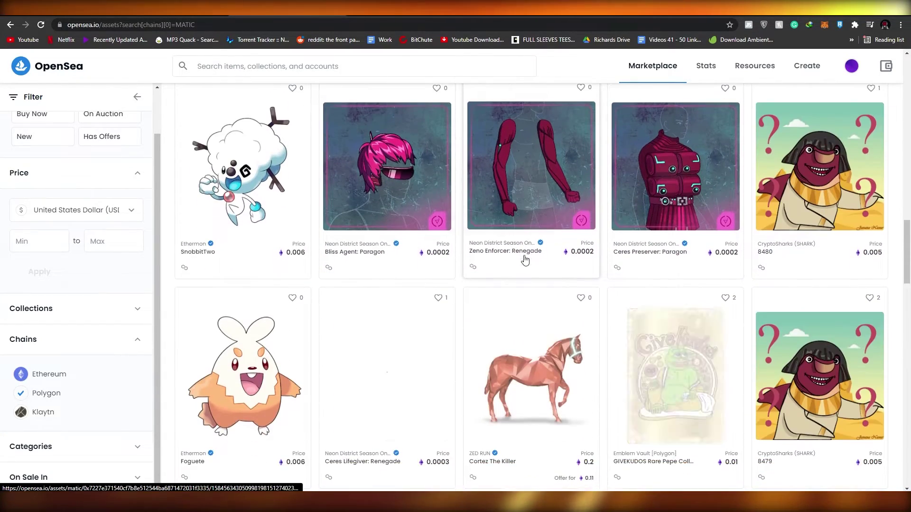
scroll(569, 190, "down", 8)
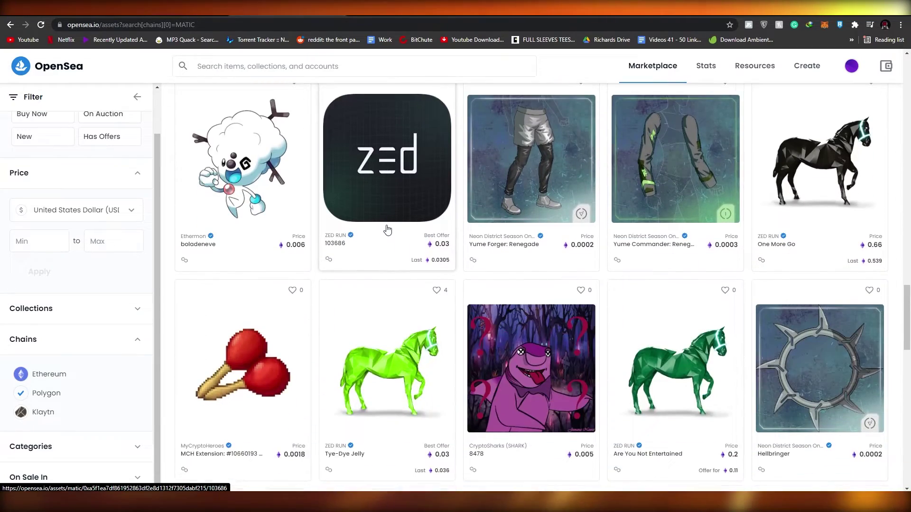
scroll(387, 230, "down", 2)
scroll(455, 237, "up", 6)
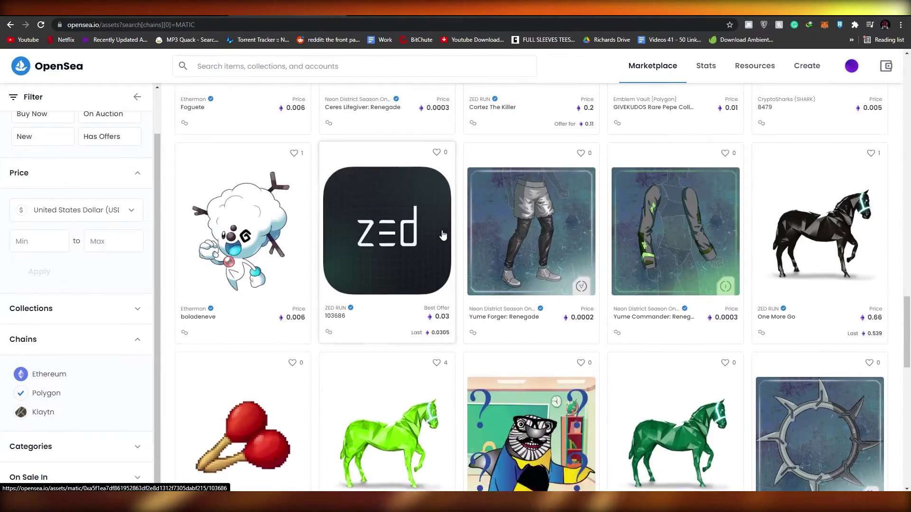
scroll(455, 237, "up", 10)
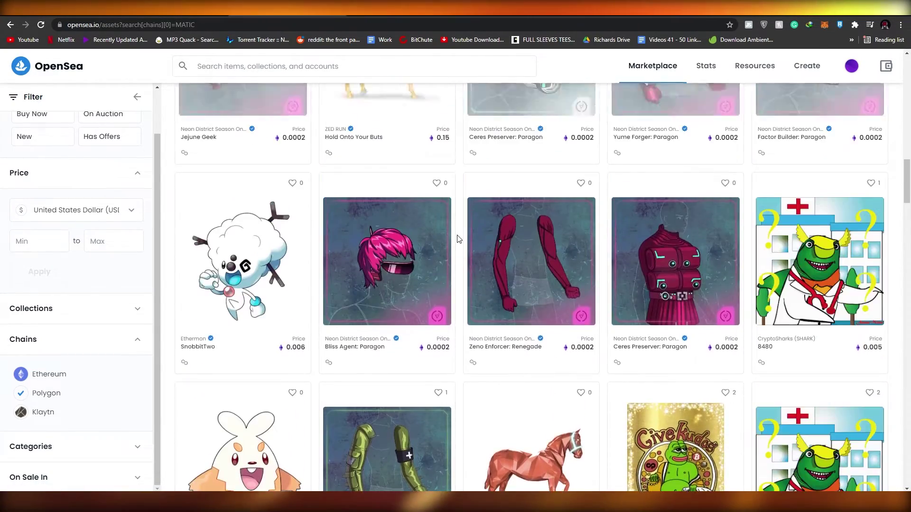
scroll(459, 238, "up", 10)
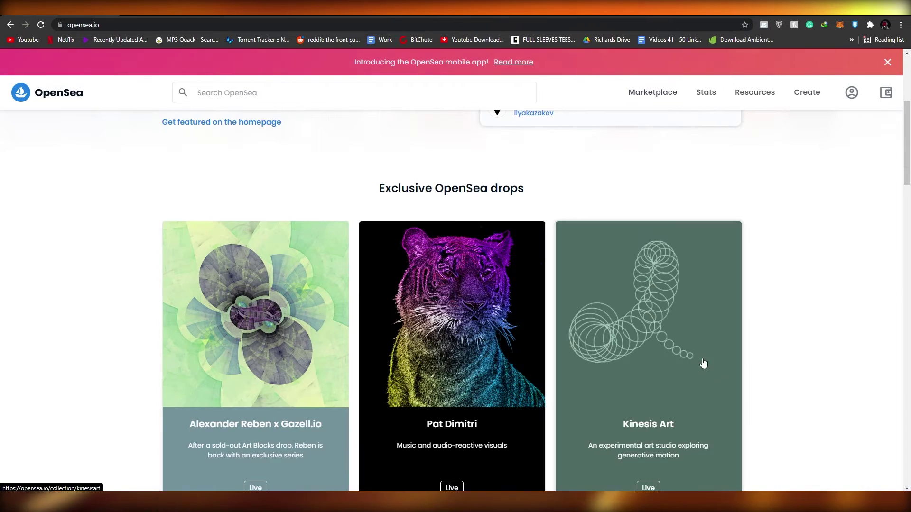
Look through the OpenSea homepage's exclusive drops, trending collections, selling guide and getting-started resources.
scroll(357, 363, "down", 5)
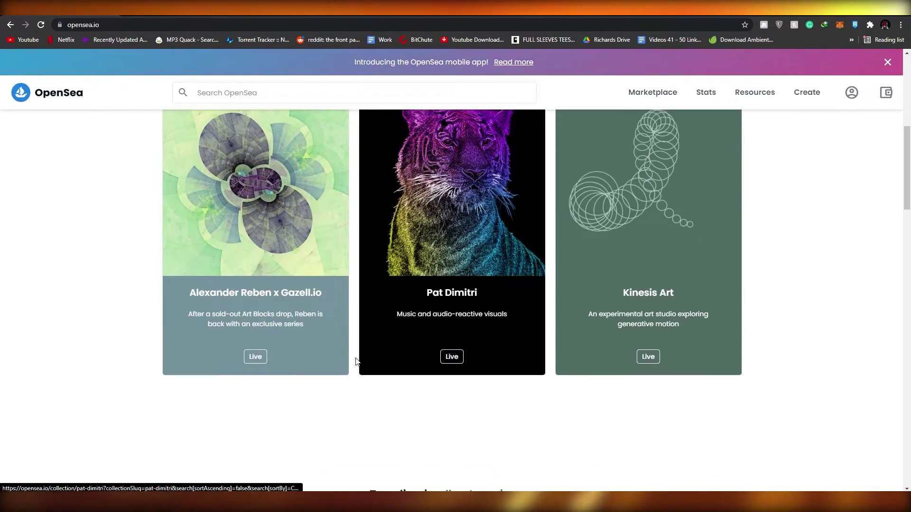
scroll(355, 363, "down", 9)
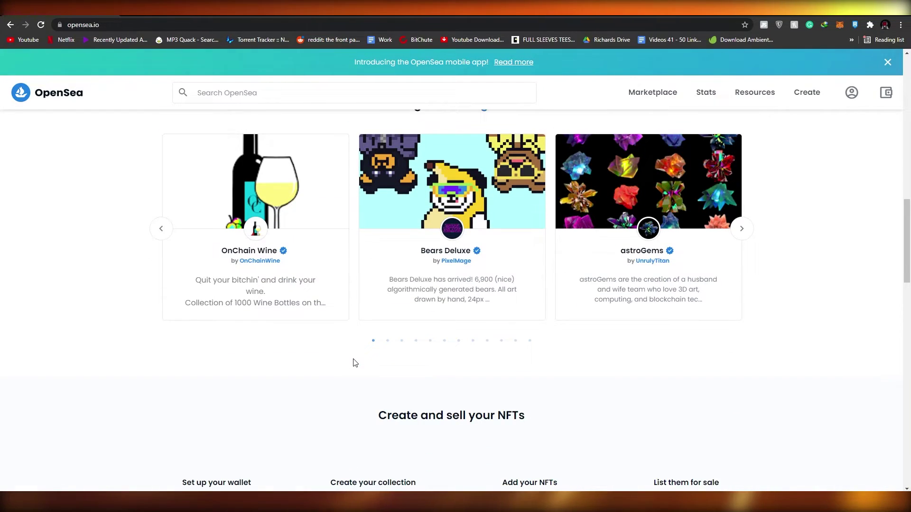
scroll(353, 364, "down", 5)
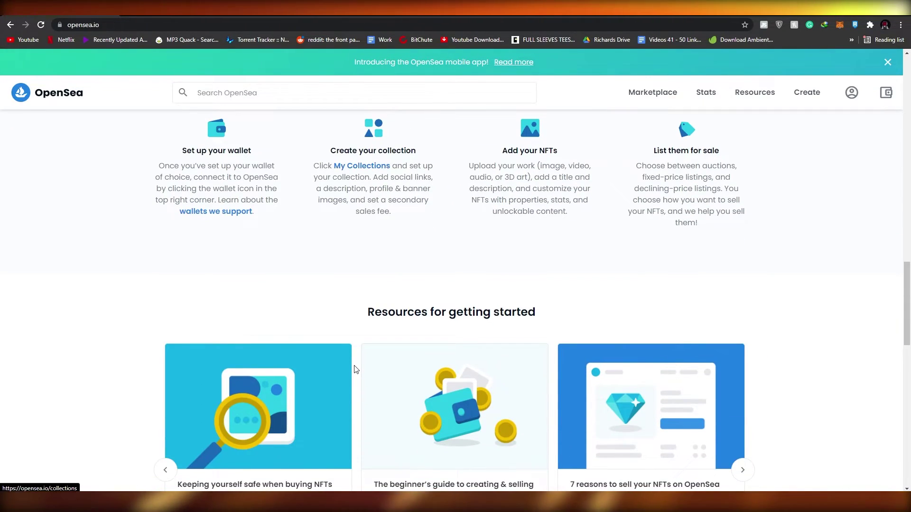
scroll(354, 367, "up", 5)
scroll(355, 369, "up", 12)
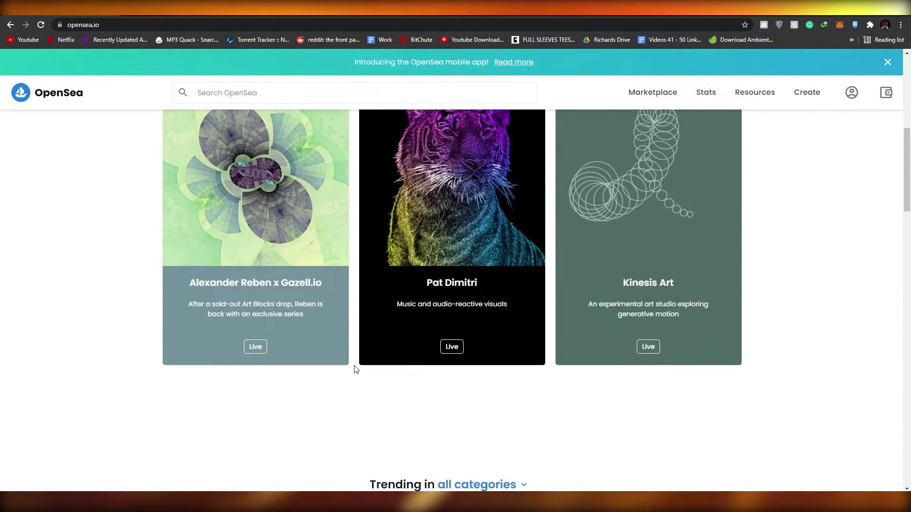
scroll(354, 369, "up", 3)
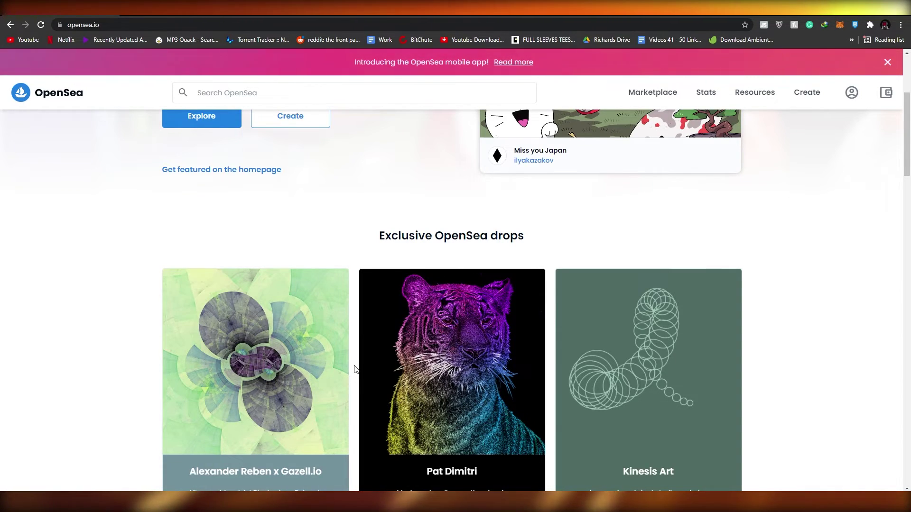
scroll(356, 369, "up", 4)
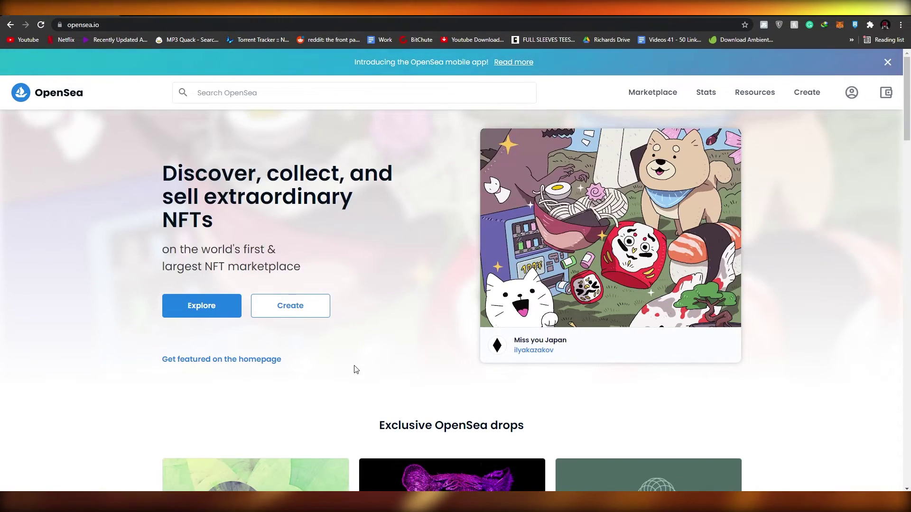
scroll(356, 369, "down", 3)
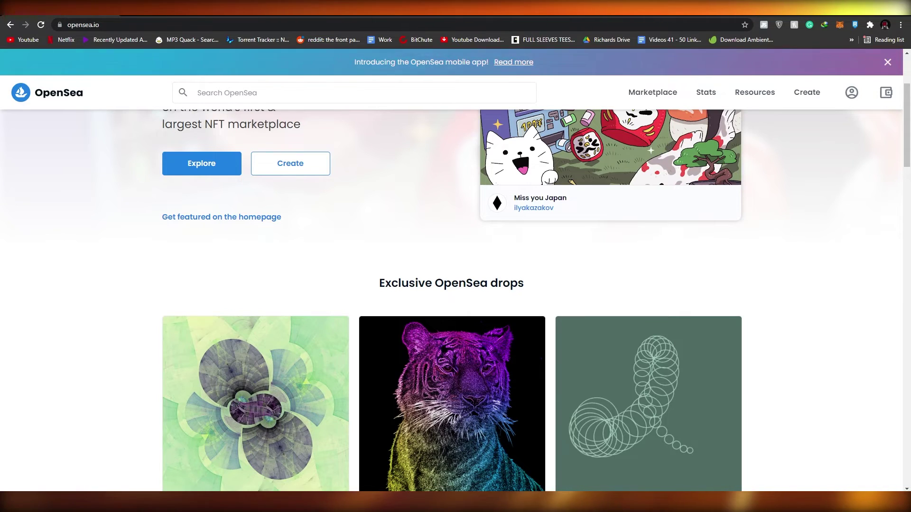
scroll(345, 243, "down", 5)
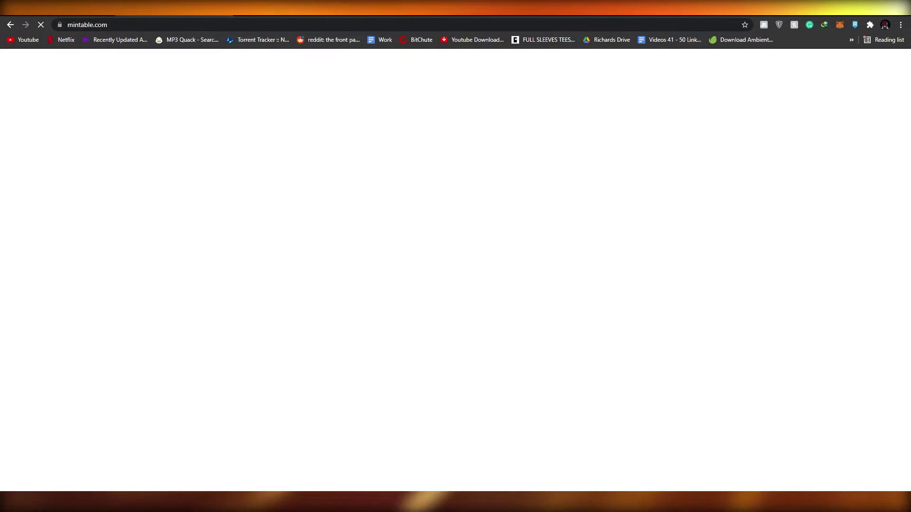
Examine the Mintable homepage, including its minting introduction, promoted creations and trending NFTs.
scroll(321, 279, "down", 3)
scroll(321, 279, "down", 8)
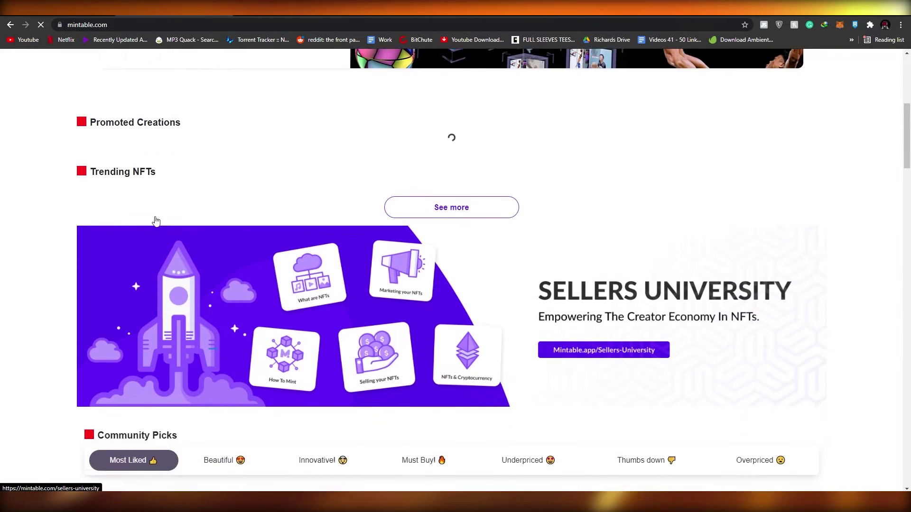
scroll(66, 209, "up", 12)
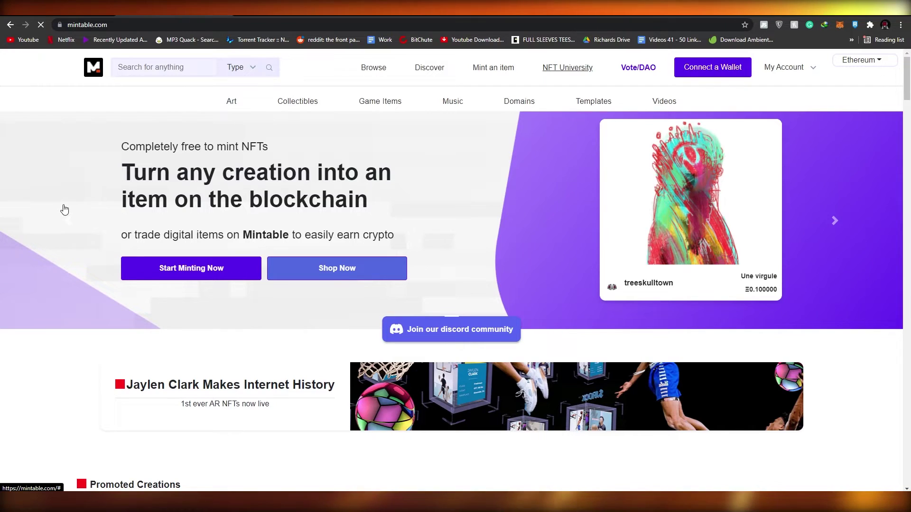
scroll(64, 209, "down", 3)
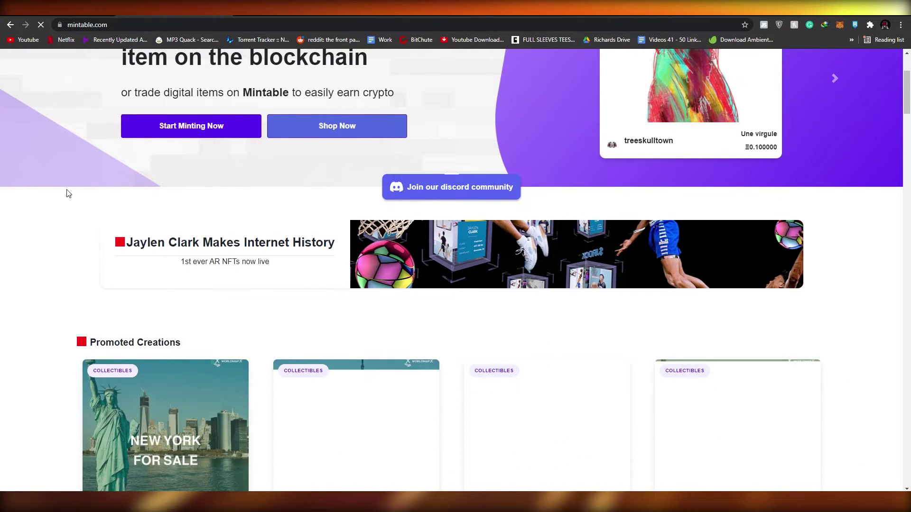
scroll(57, 195, "down", 5)
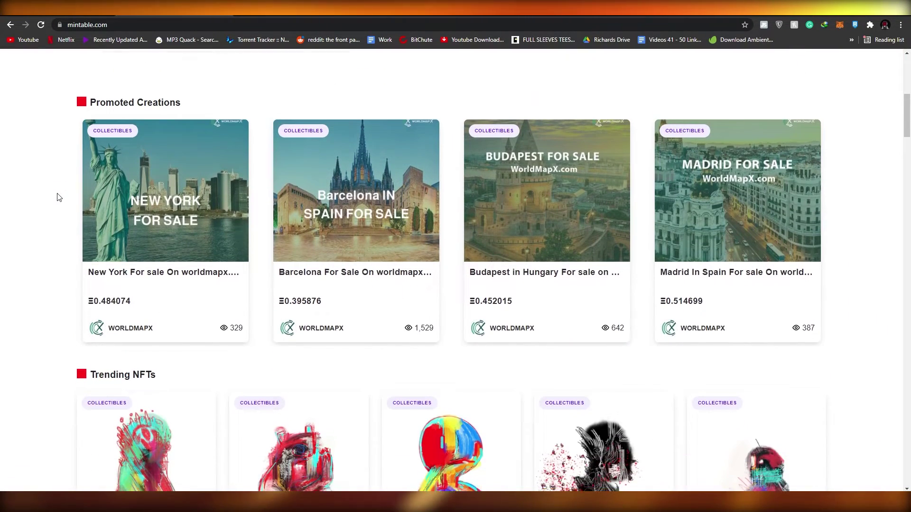
scroll(59, 198, "down", 3)
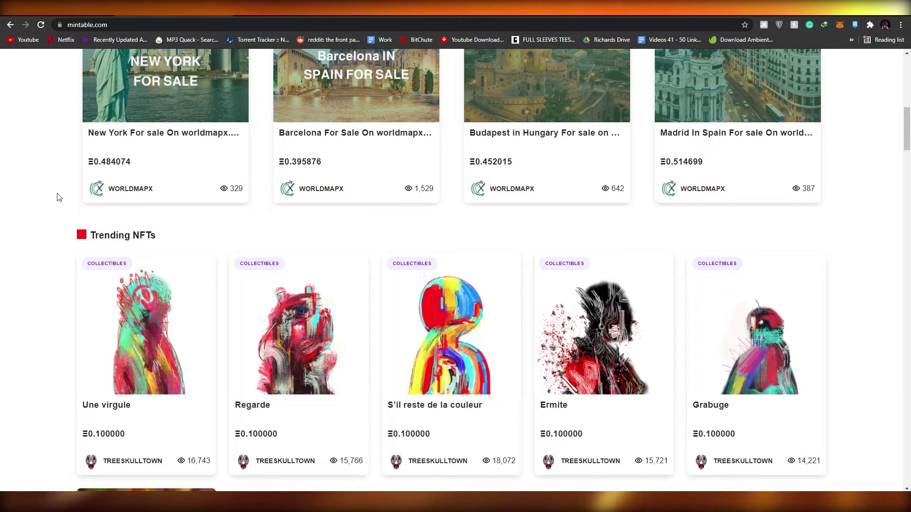
scroll(69, 378, "up", 9)
scroll(4, 372, "down", 4)
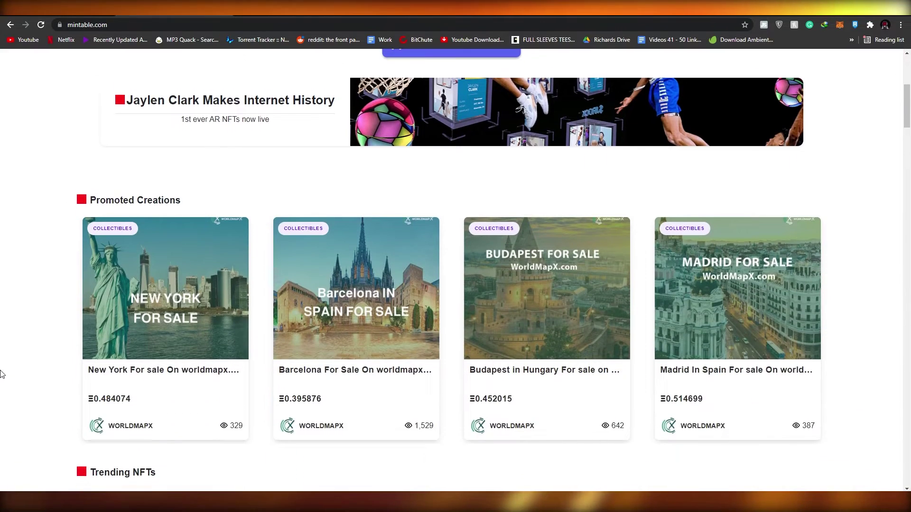